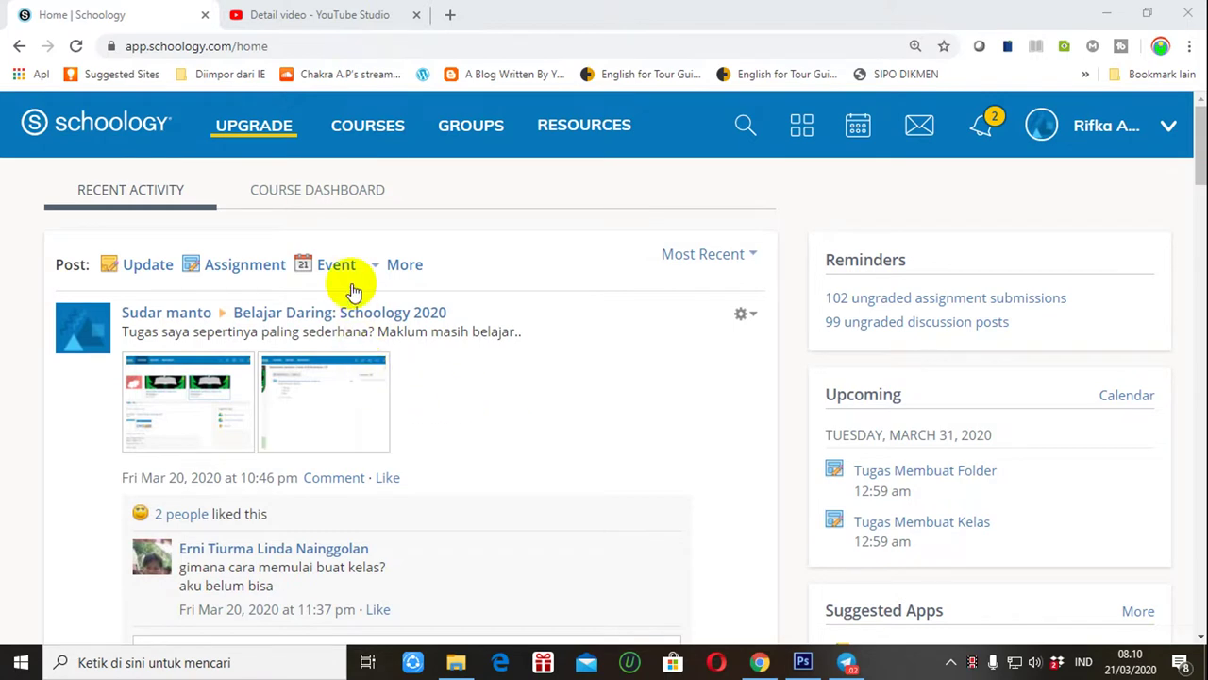
Step: Open the Aturan Pencacahan folder inside MATERI in the MATEMATIKA UMUM: XII MIPA 1 course
click(368, 125)
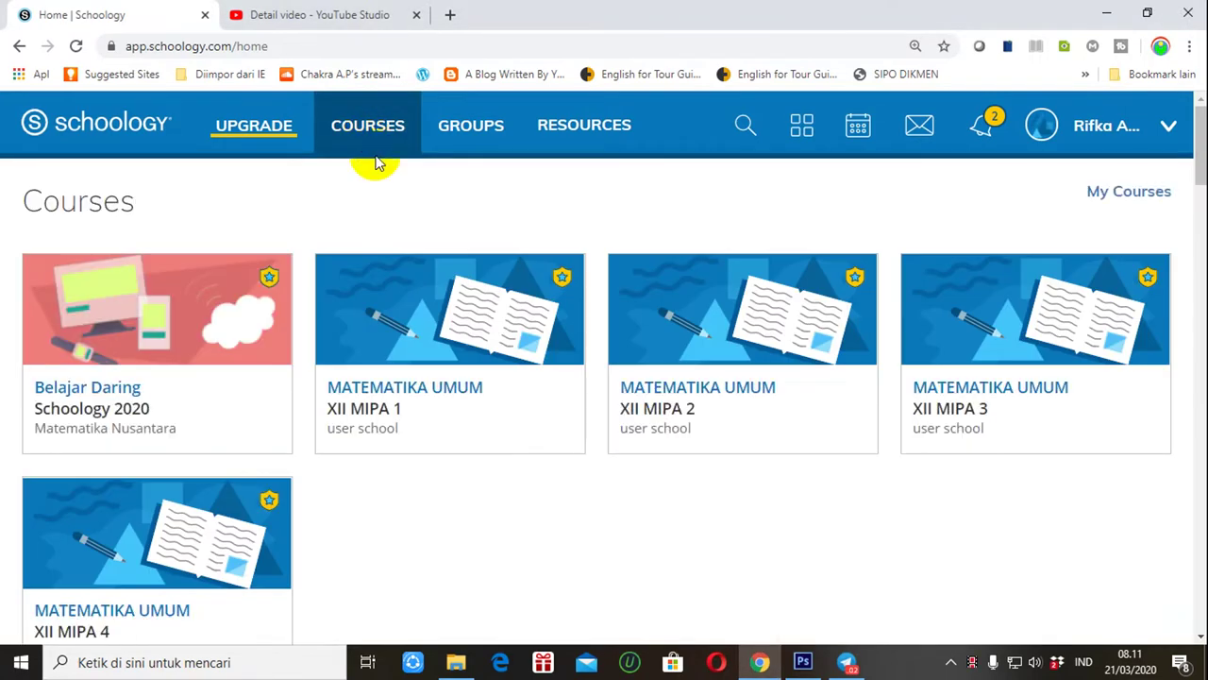
click(409, 406)
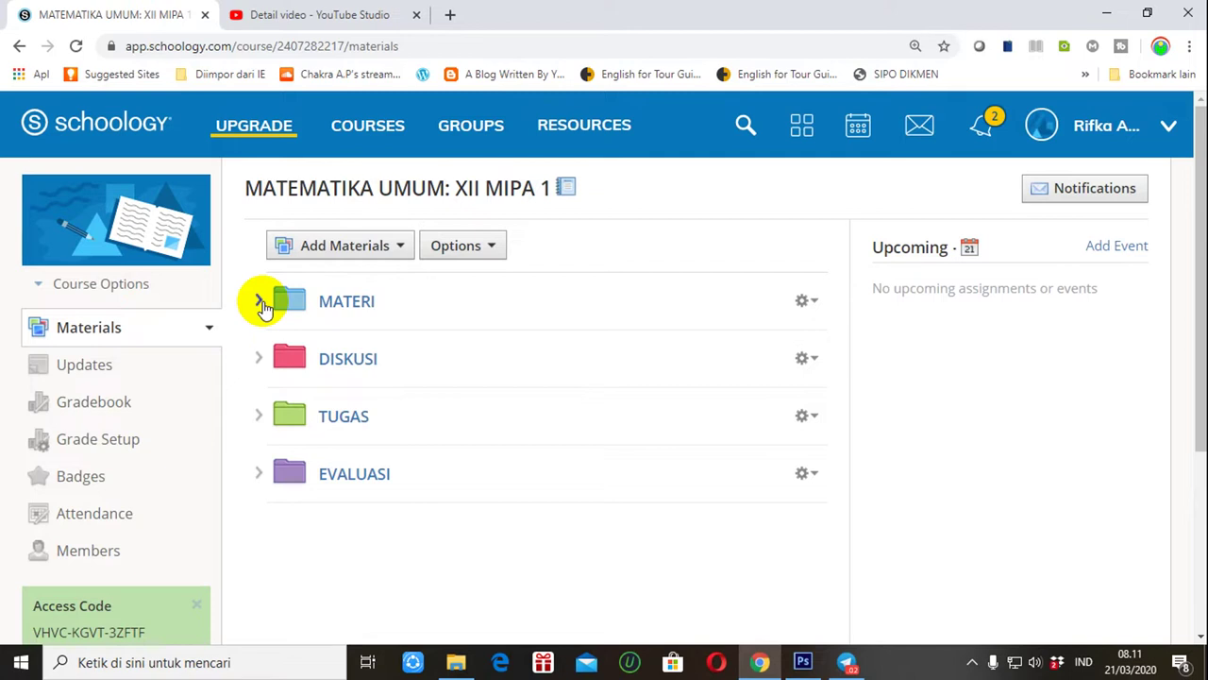
click(261, 302)
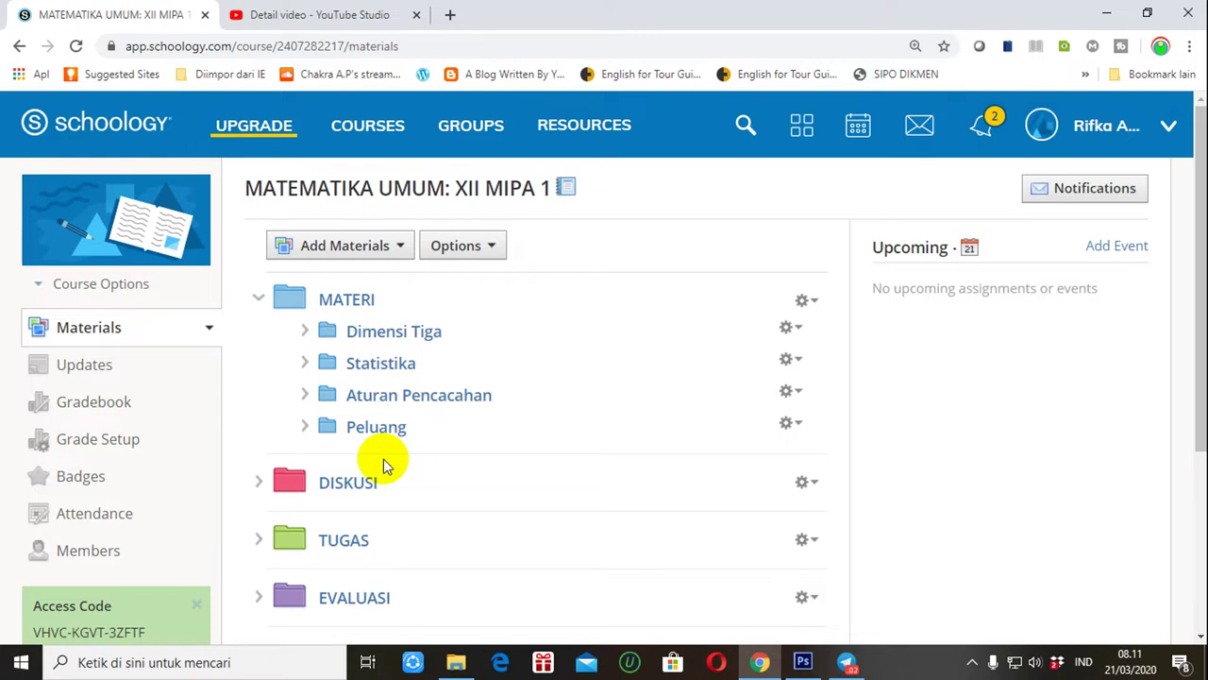
click(402, 405)
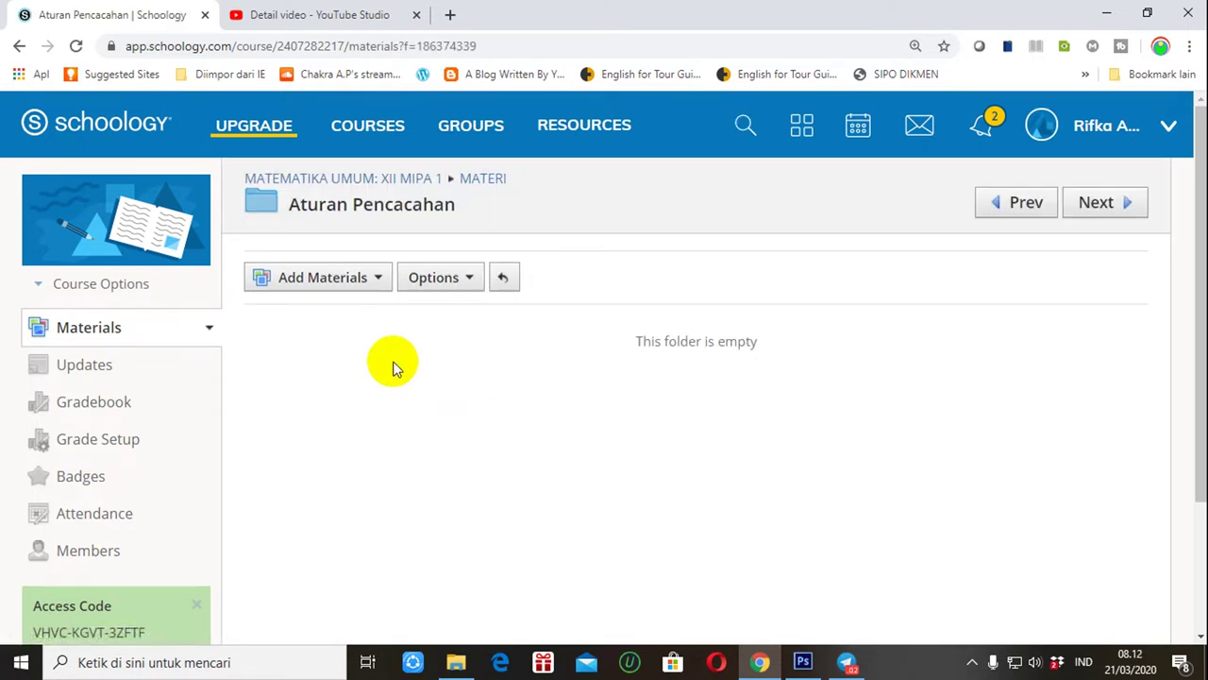
Step: Start adding a file material to the Aturan Pencacahan folder and open the file chooser for its attachment
click(378, 282)
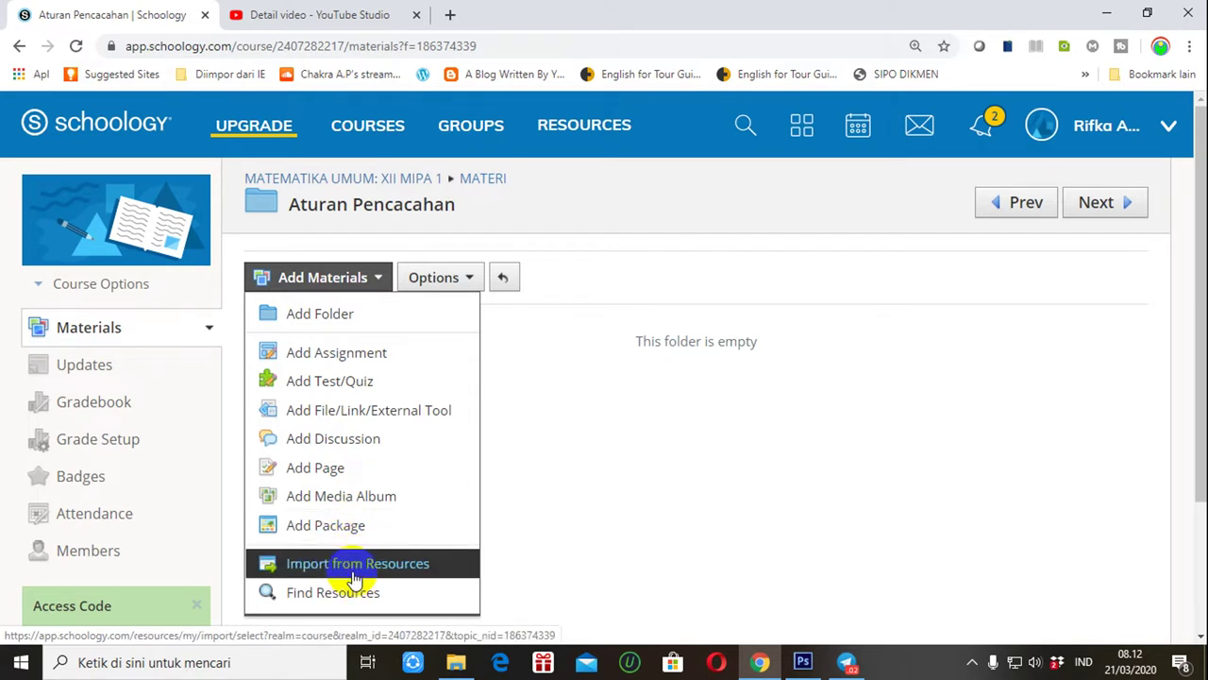
click(359, 411)
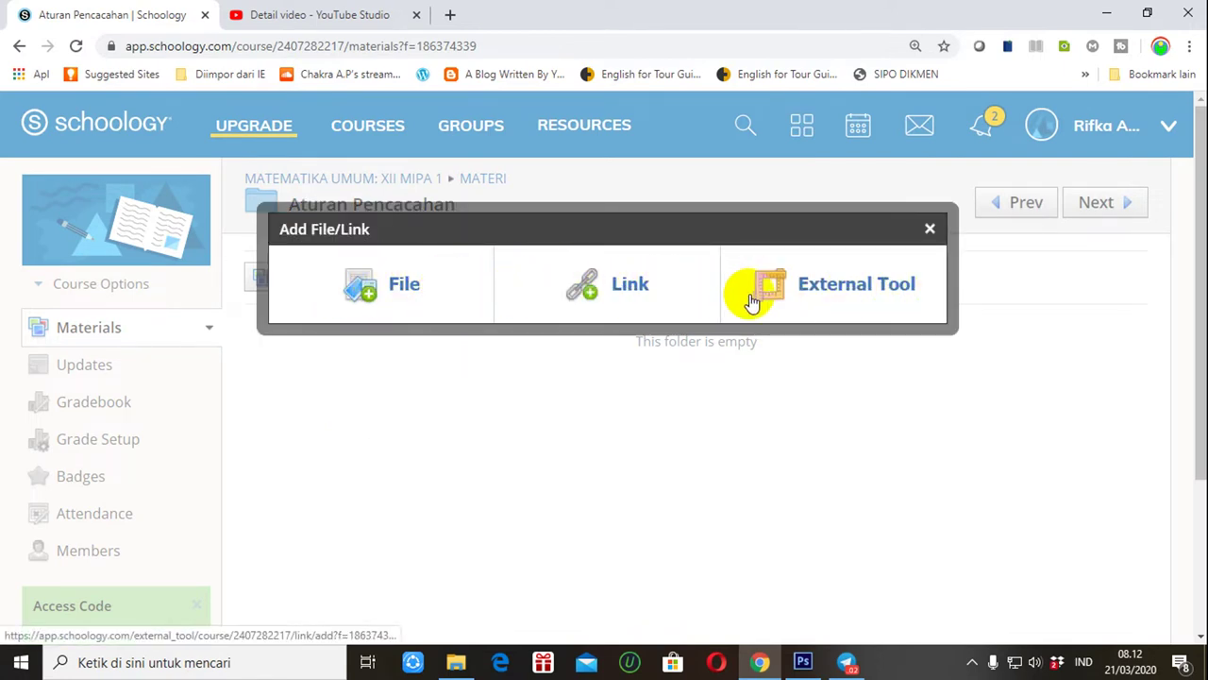
click(401, 291)
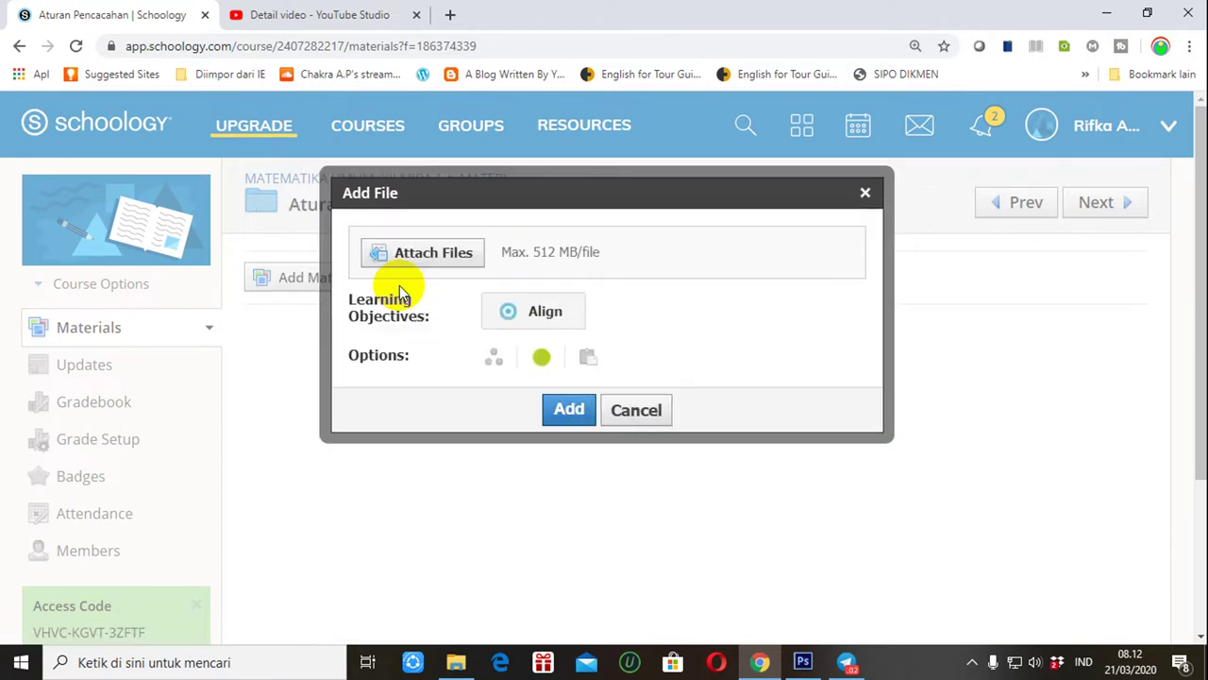
click(441, 261)
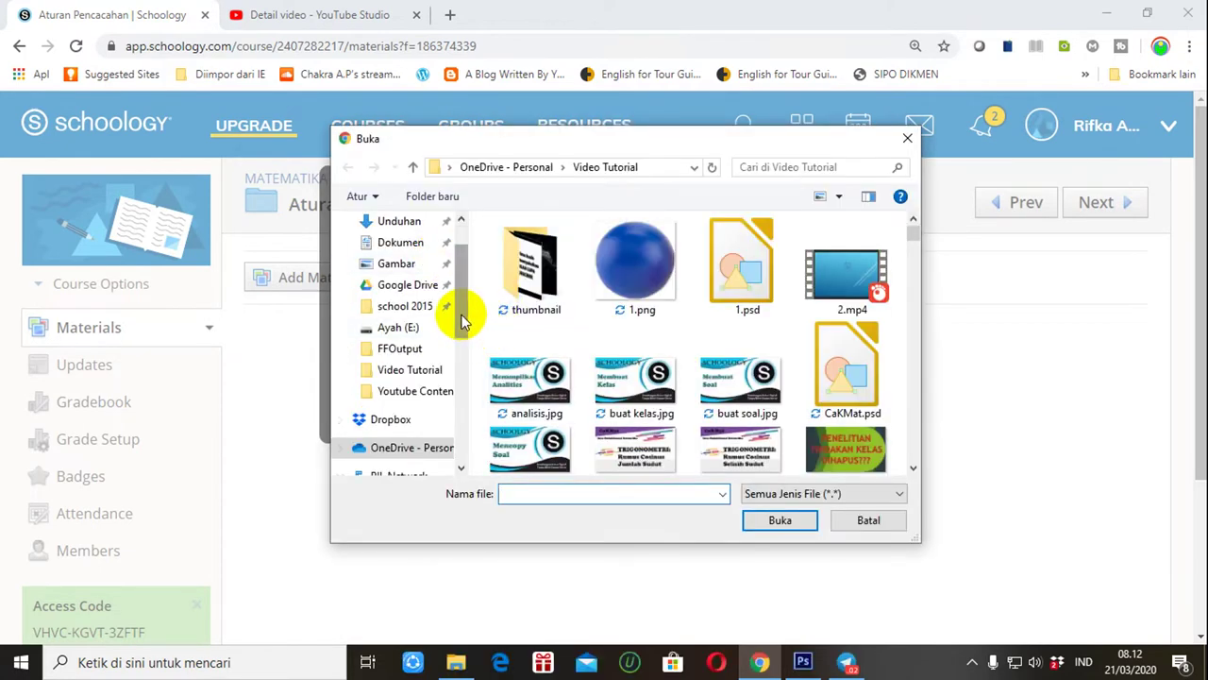
Step: Browse to the Documents folder in OneDrive - Personal in the file chooser
drag(464, 315, 462, 319)
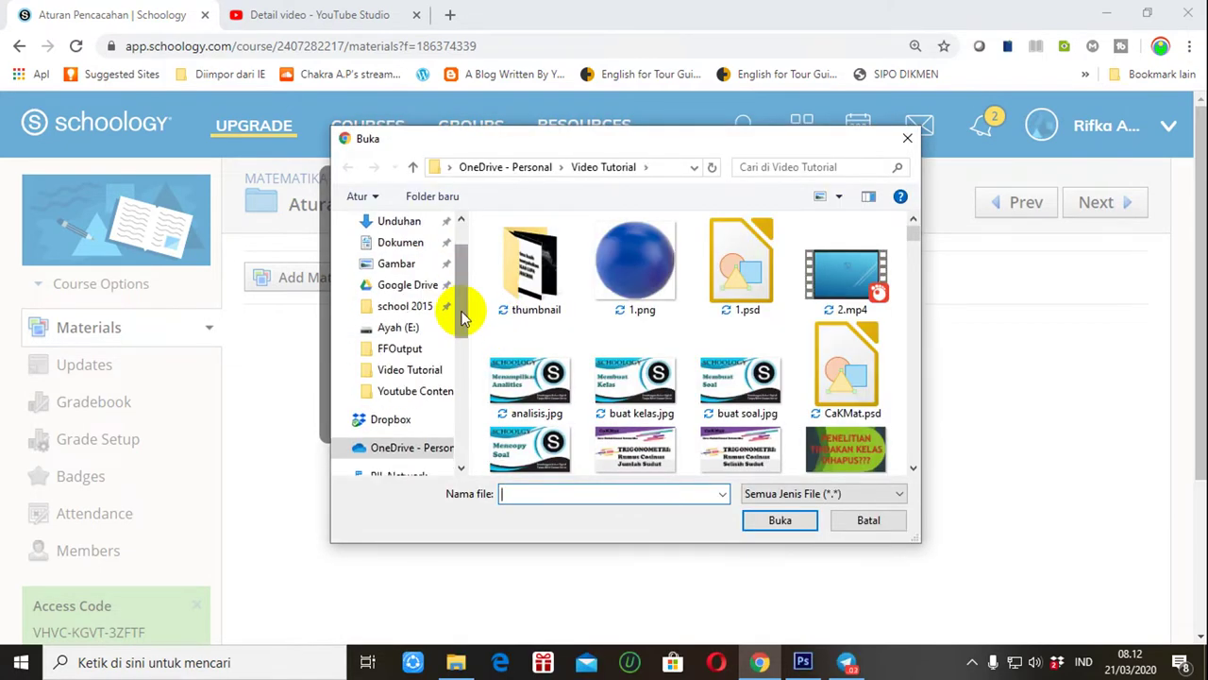
click(416, 450)
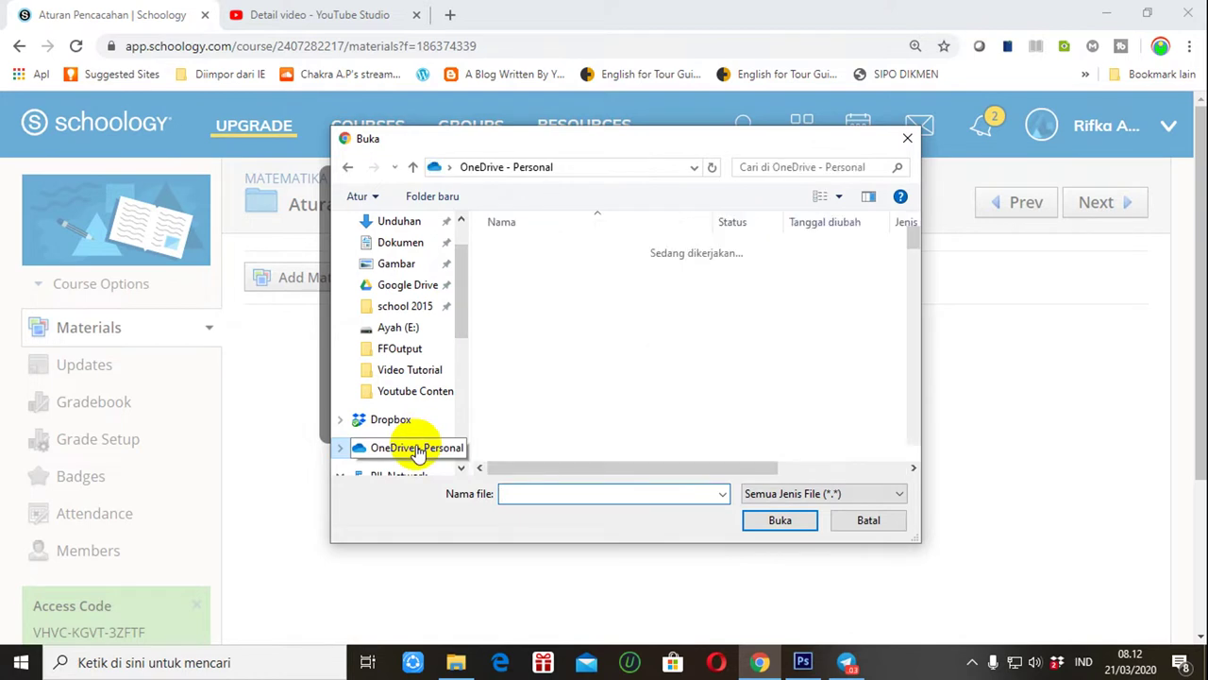
click(536, 356)
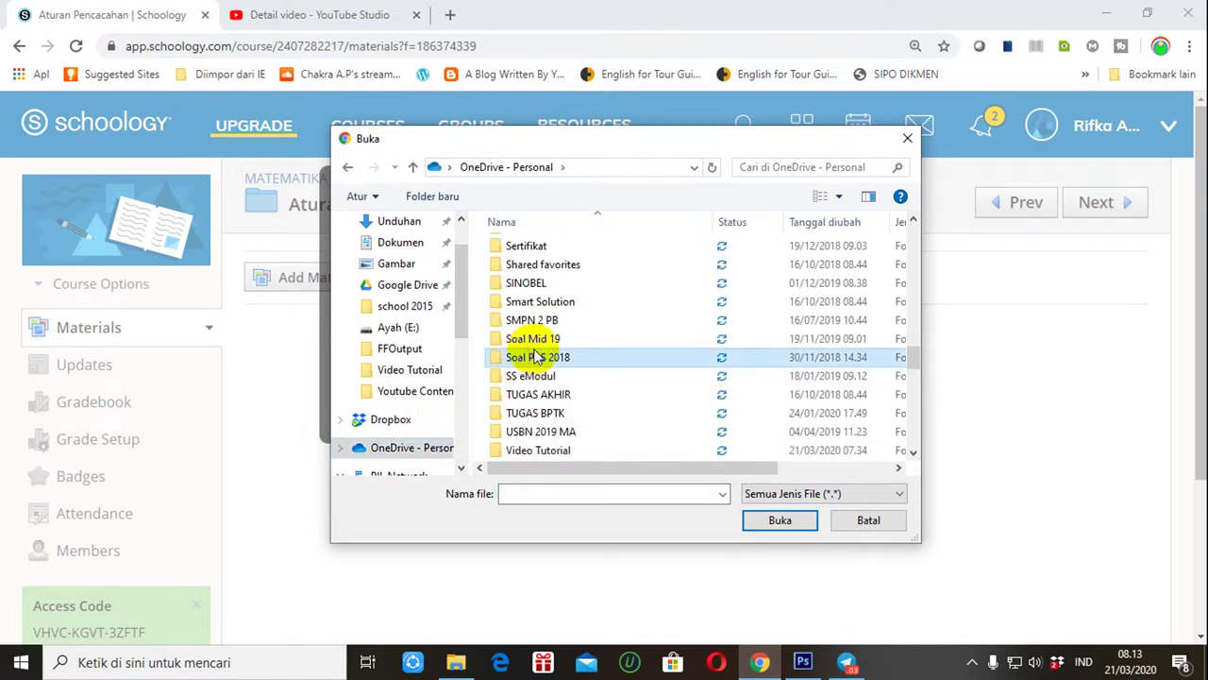
key(d)
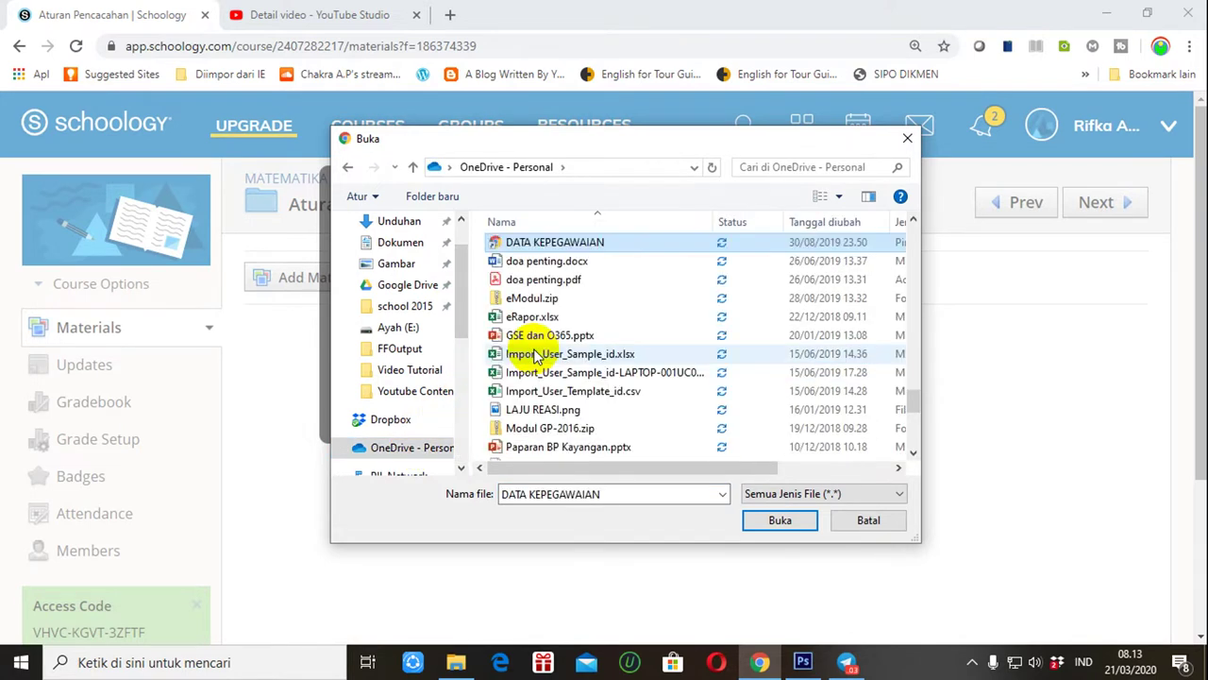
click(899, 303)
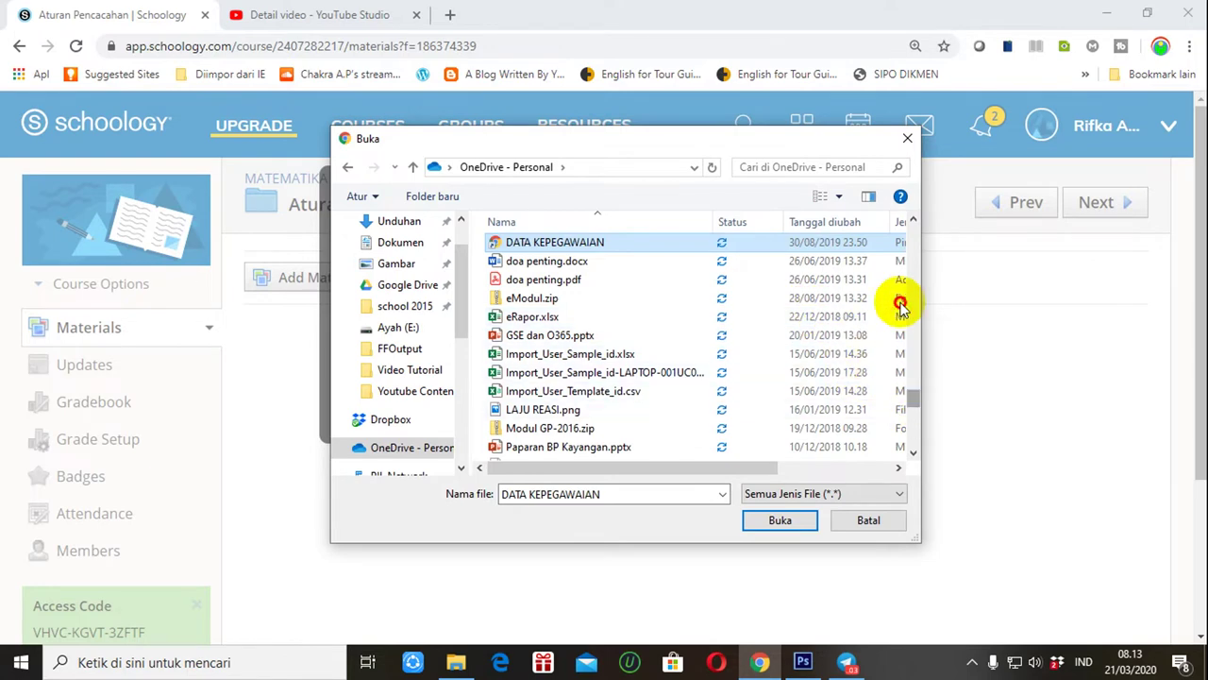
scroll(900, 307, up, 10)
click(542, 247)
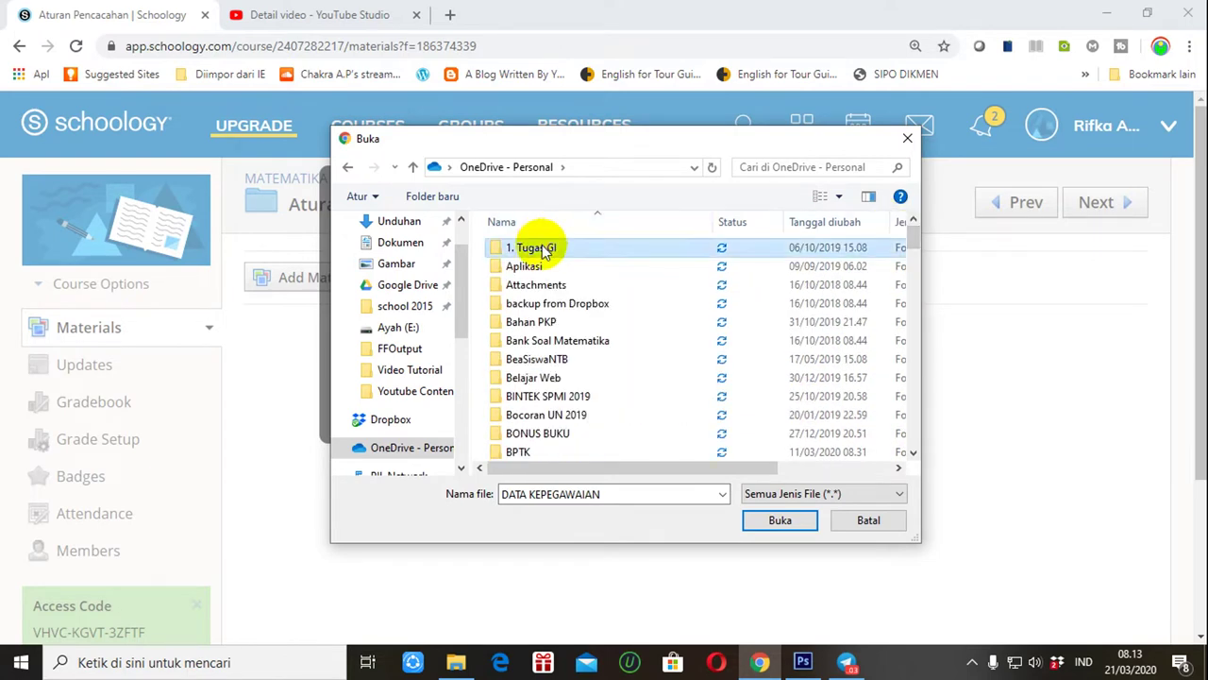
scroll(543, 248, down, 8)
double_click(536, 284)
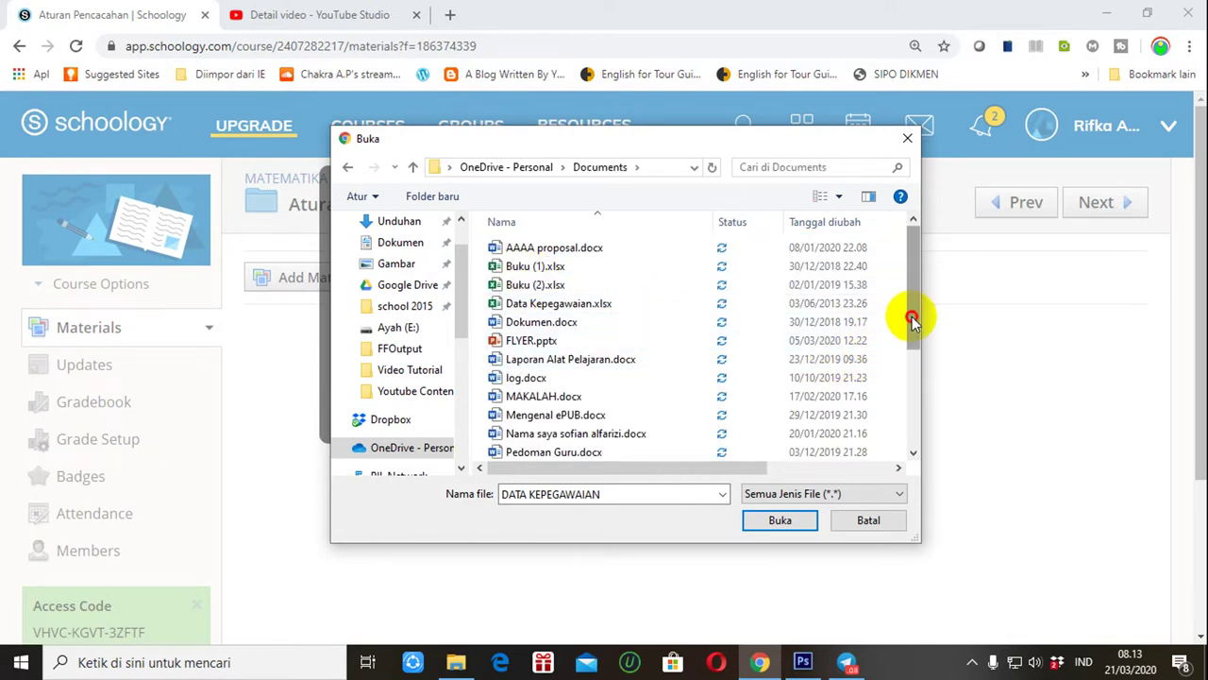
Step: Attach PERTIDAKSAMAAN LOG.pptx and add it to the Aturan Pencacahan folder
drag(911, 317, 916, 356)
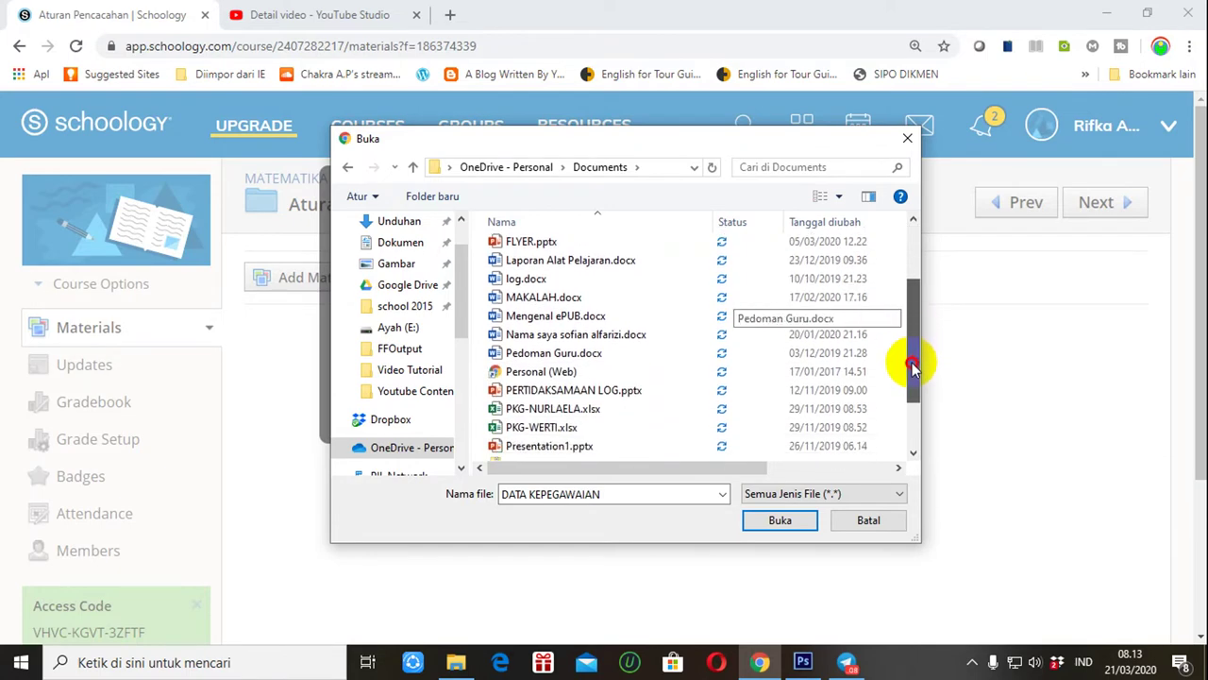
double_click(547, 392)
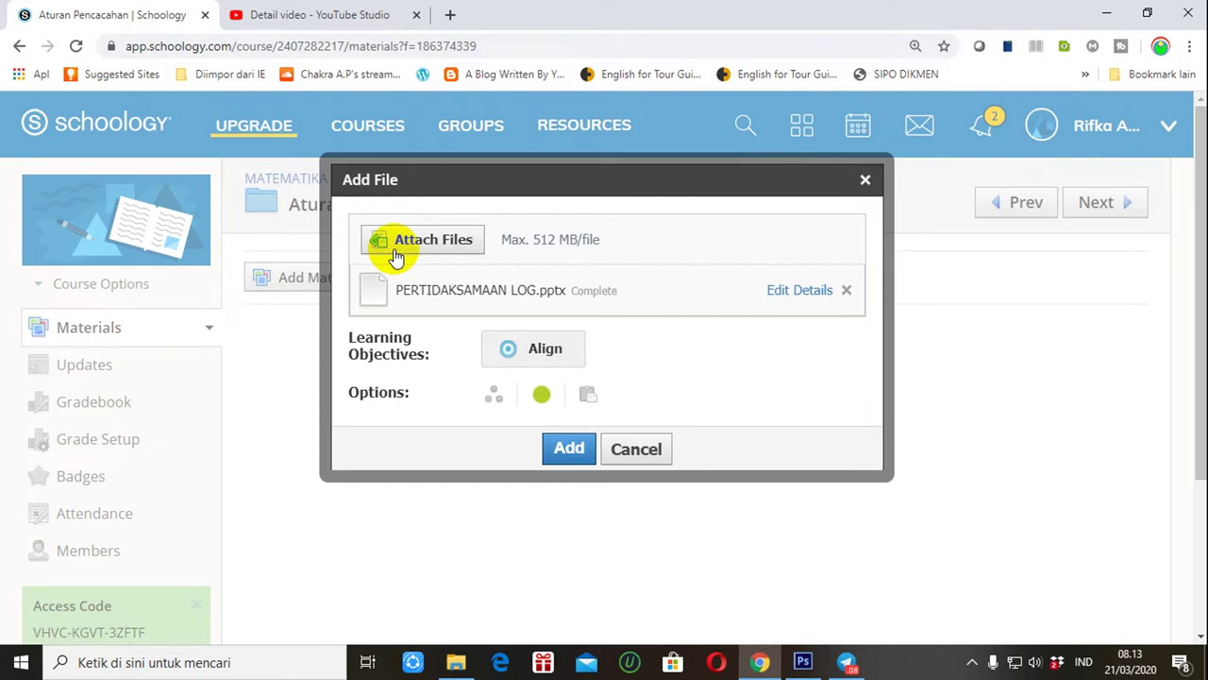
click(568, 453)
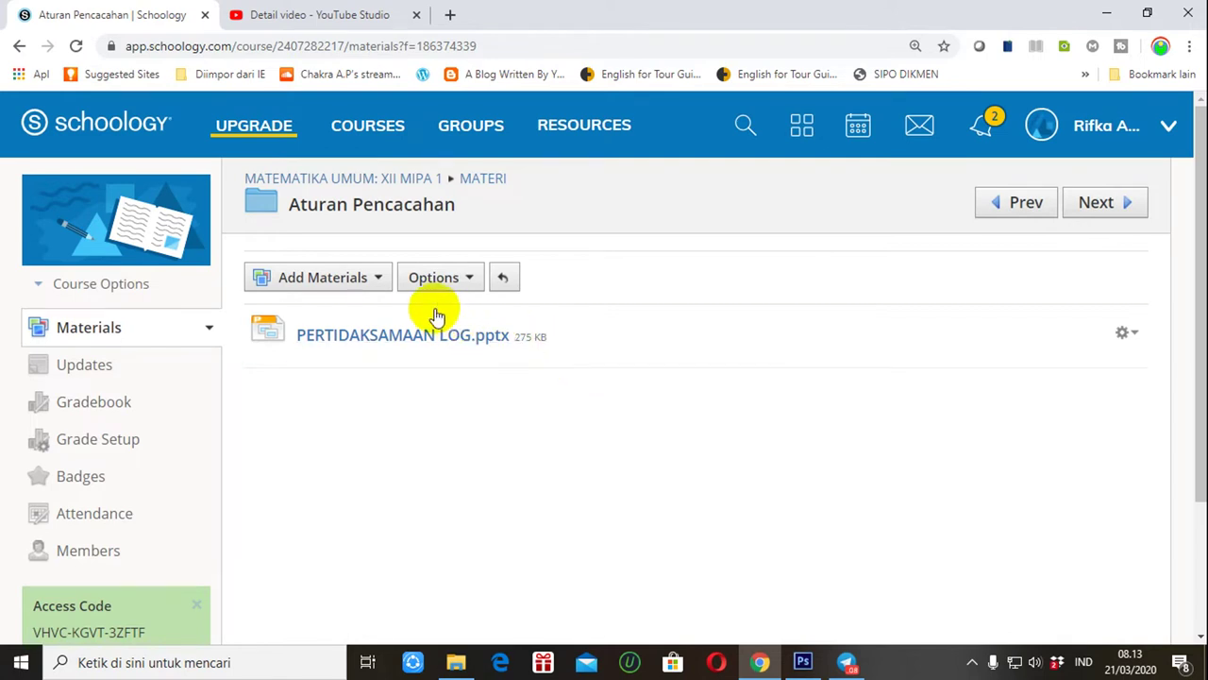
Step: Start adding a link material to the Aturan Pencacahan folder, ready for its URL
click(378, 278)
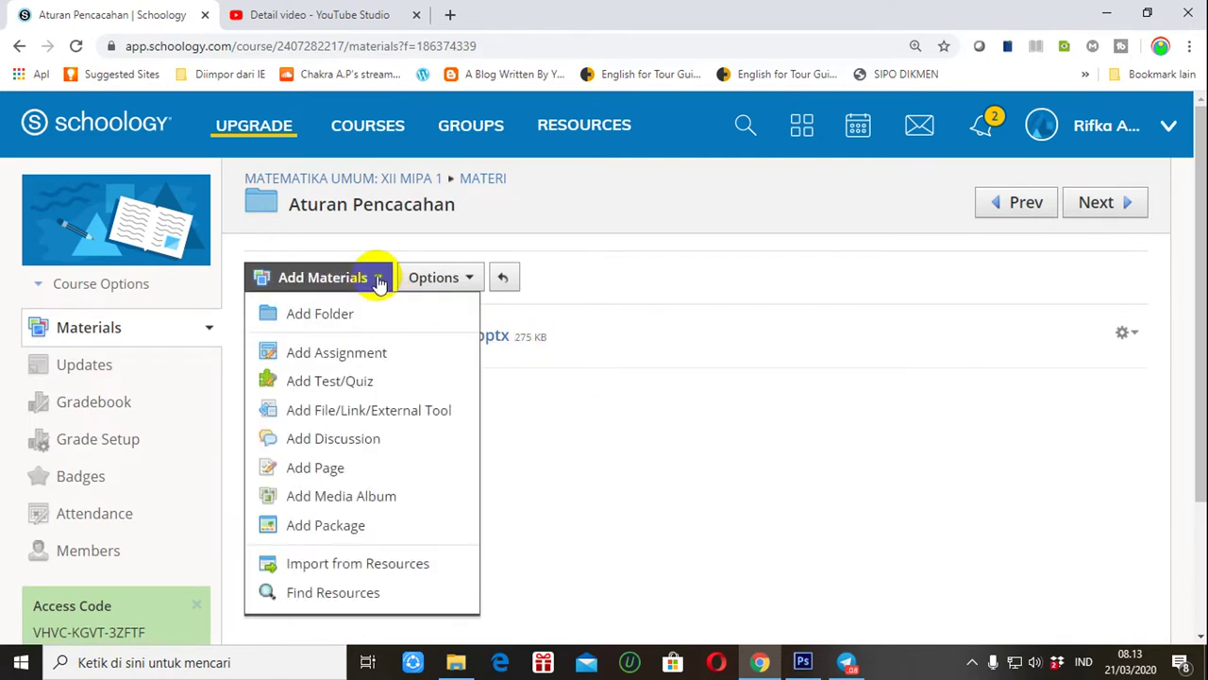
click(338, 412)
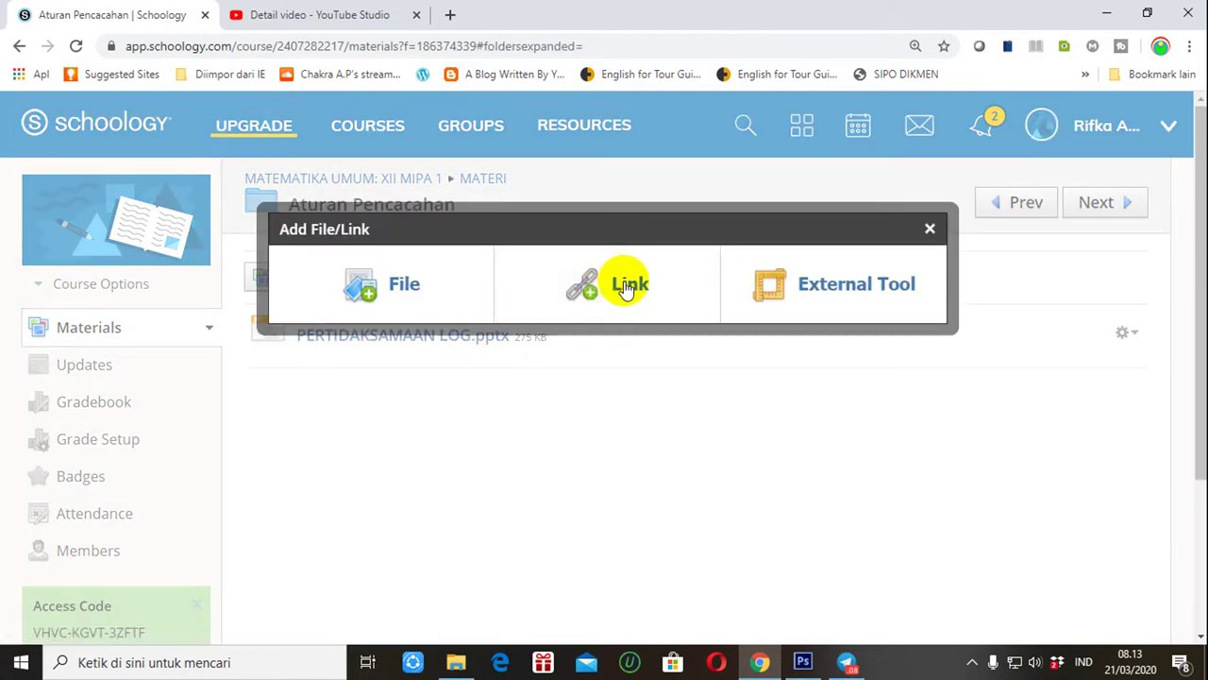
click(625, 282)
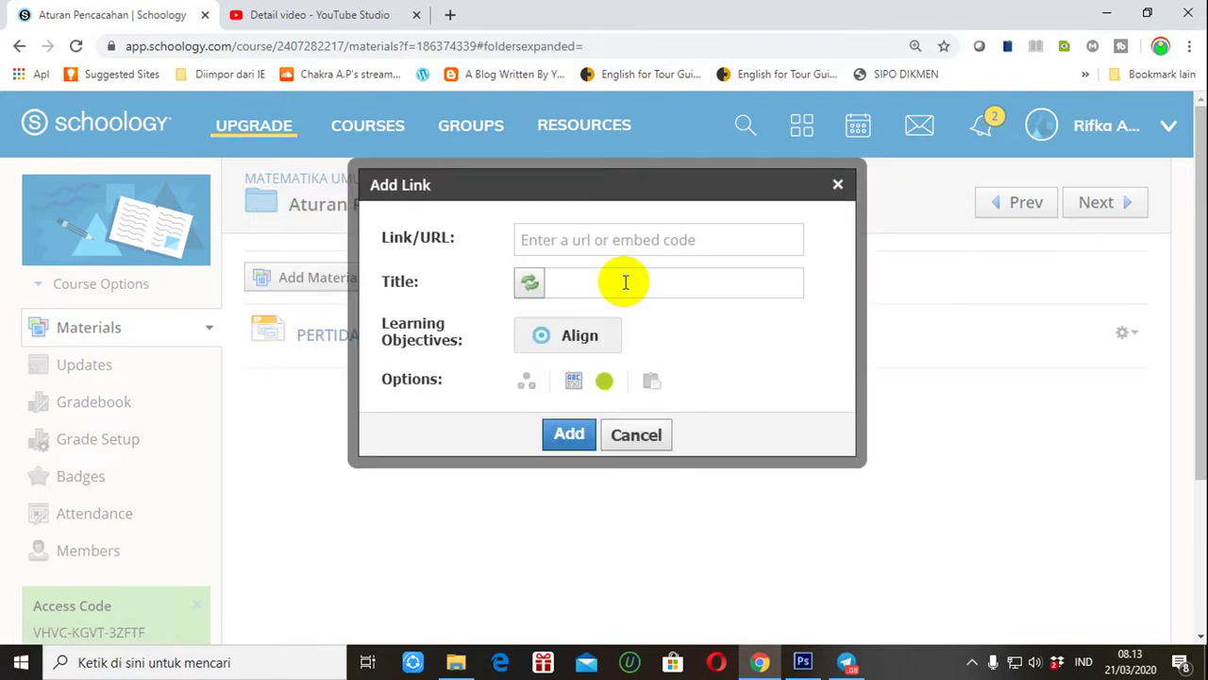
click(590, 242)
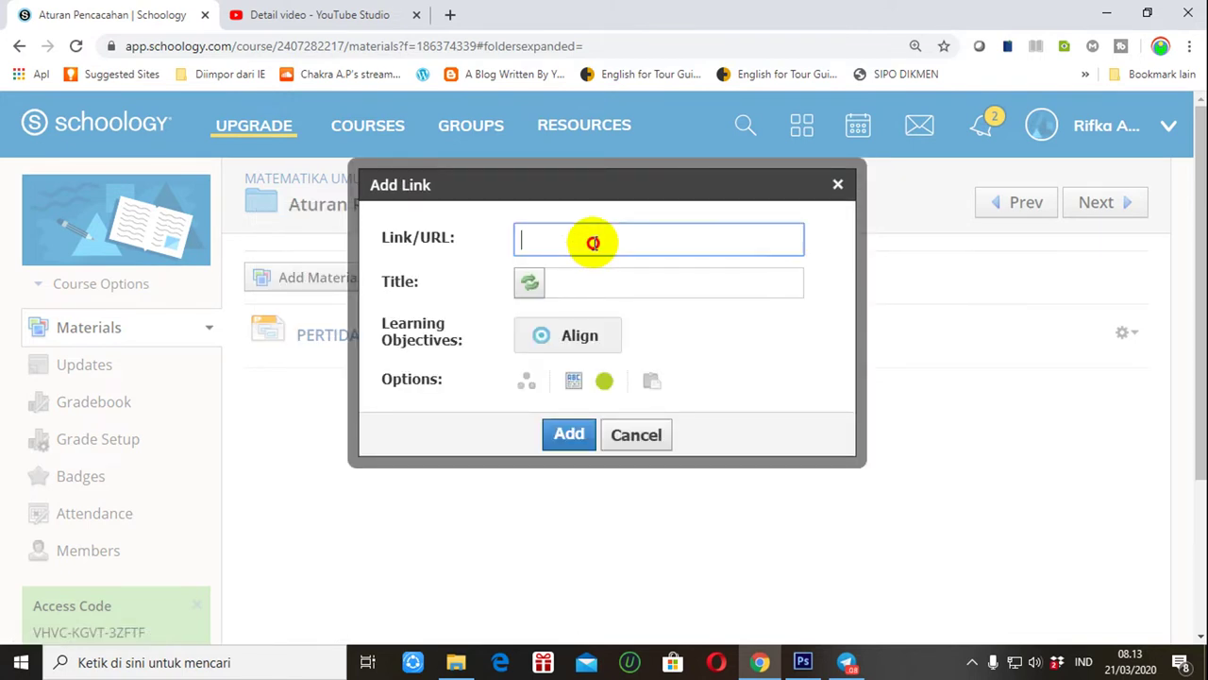
Step: Open the YouTube home page in a new browser tab
click(335, 14)
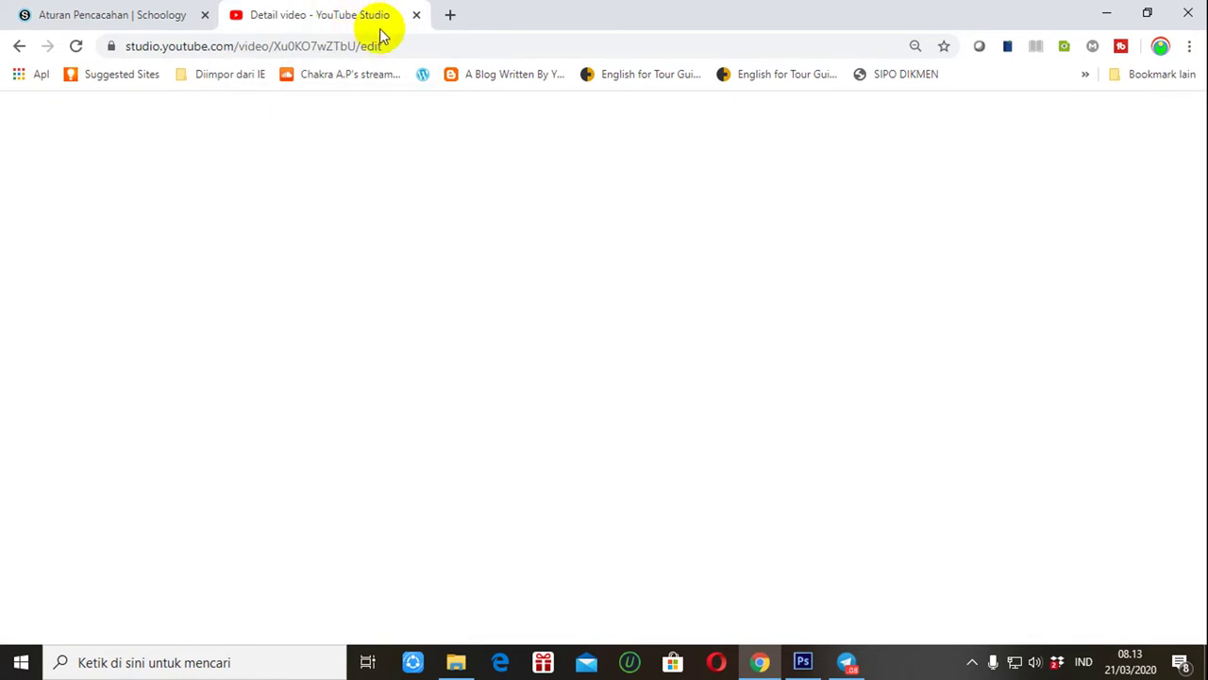
click(449, 14)
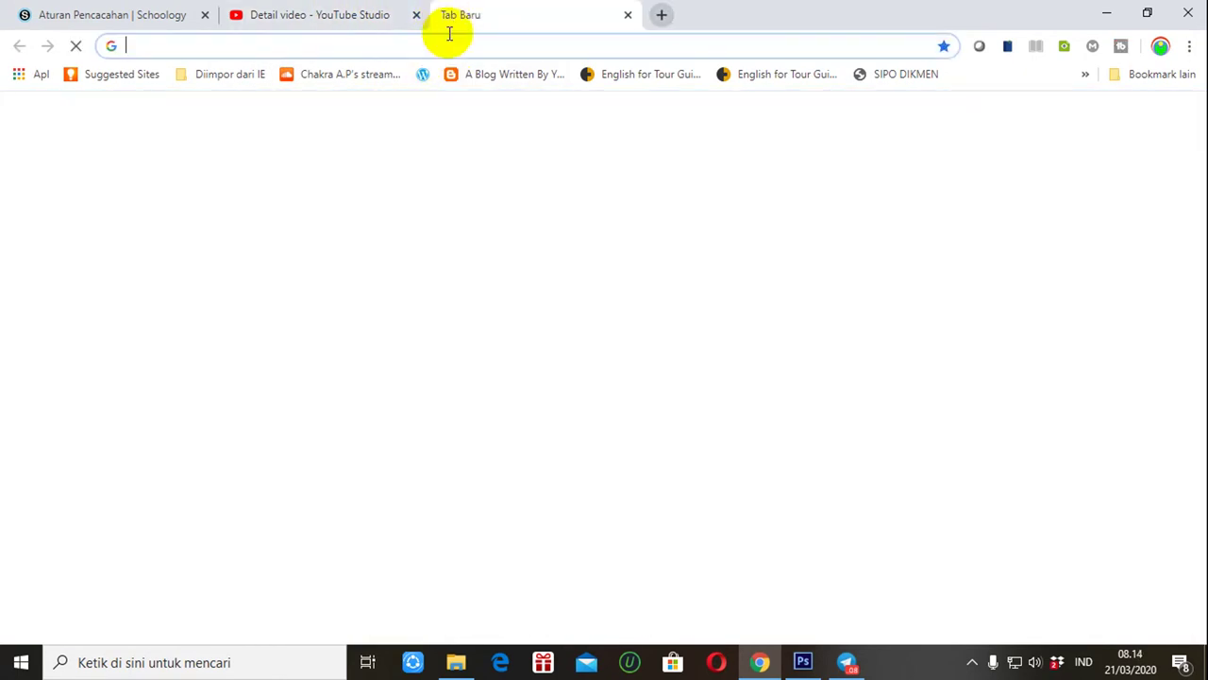
text(yo)
key(Return)
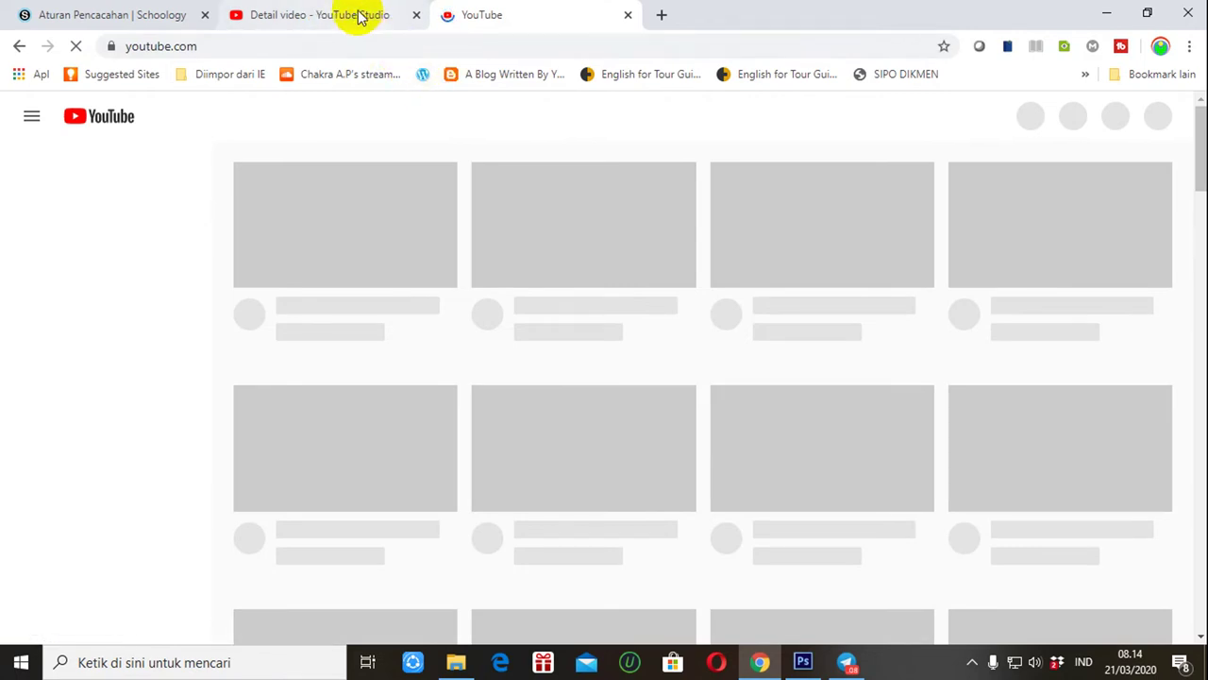
click(359, 16)
click(480, 15)
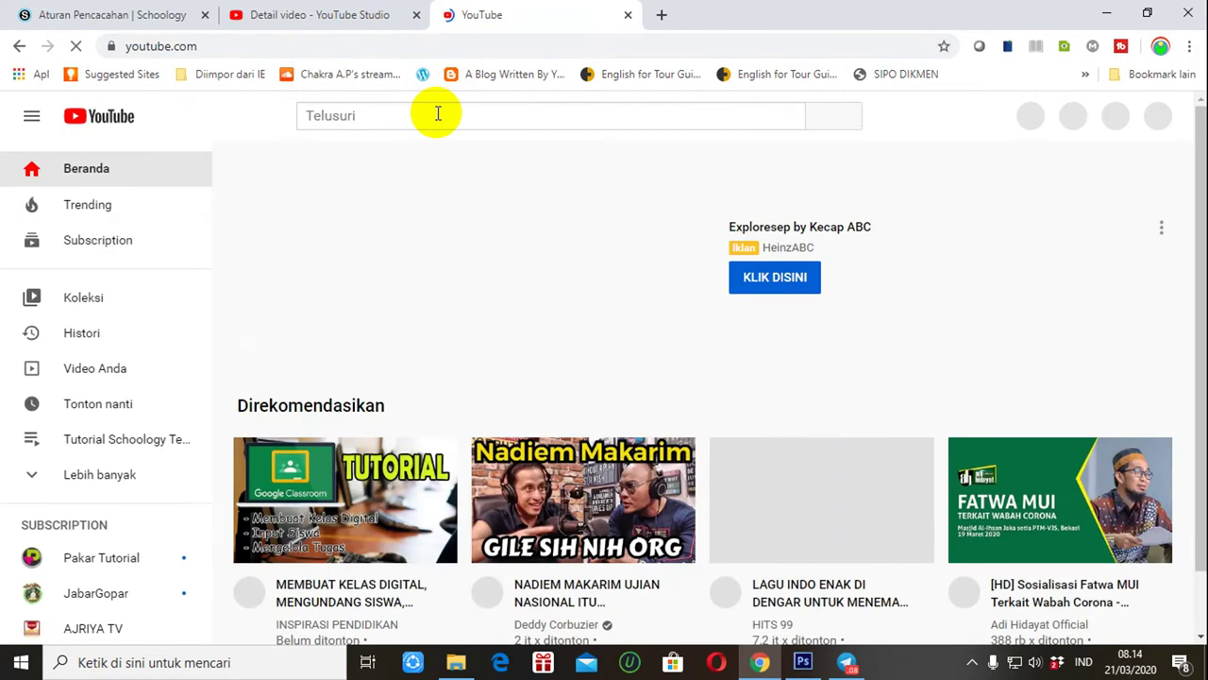
Step: Search YouTube for "Kaidah penjumlahan"
click(437, 113)
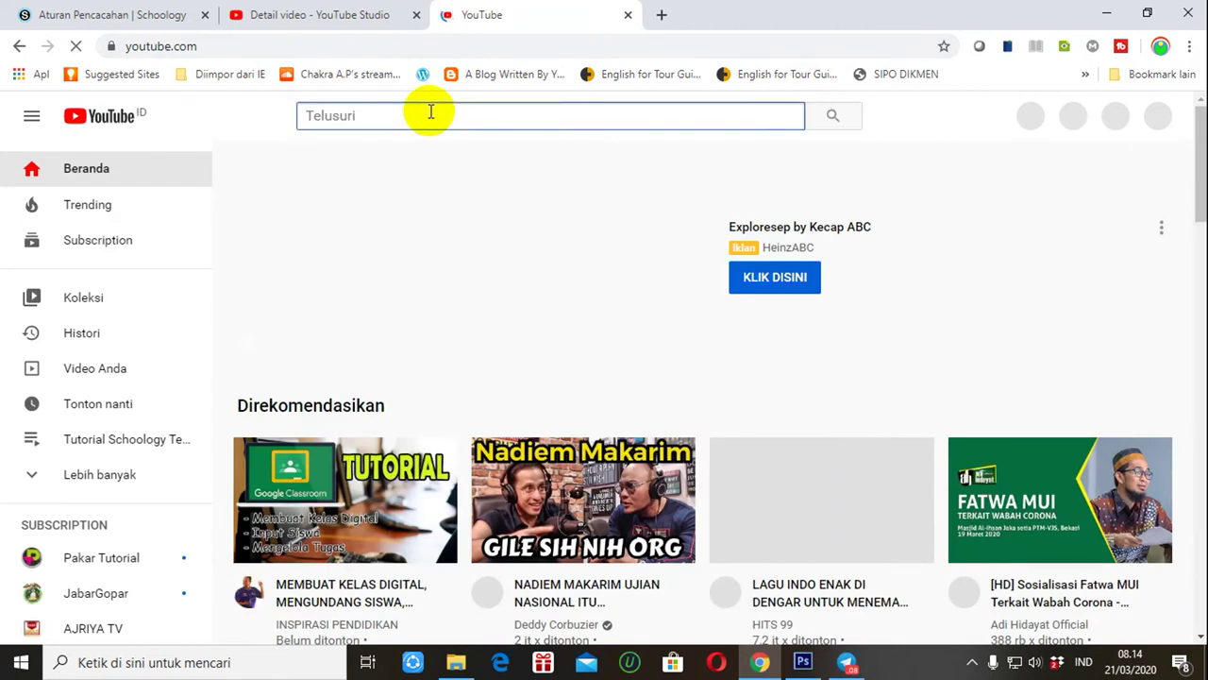
text(Kai)
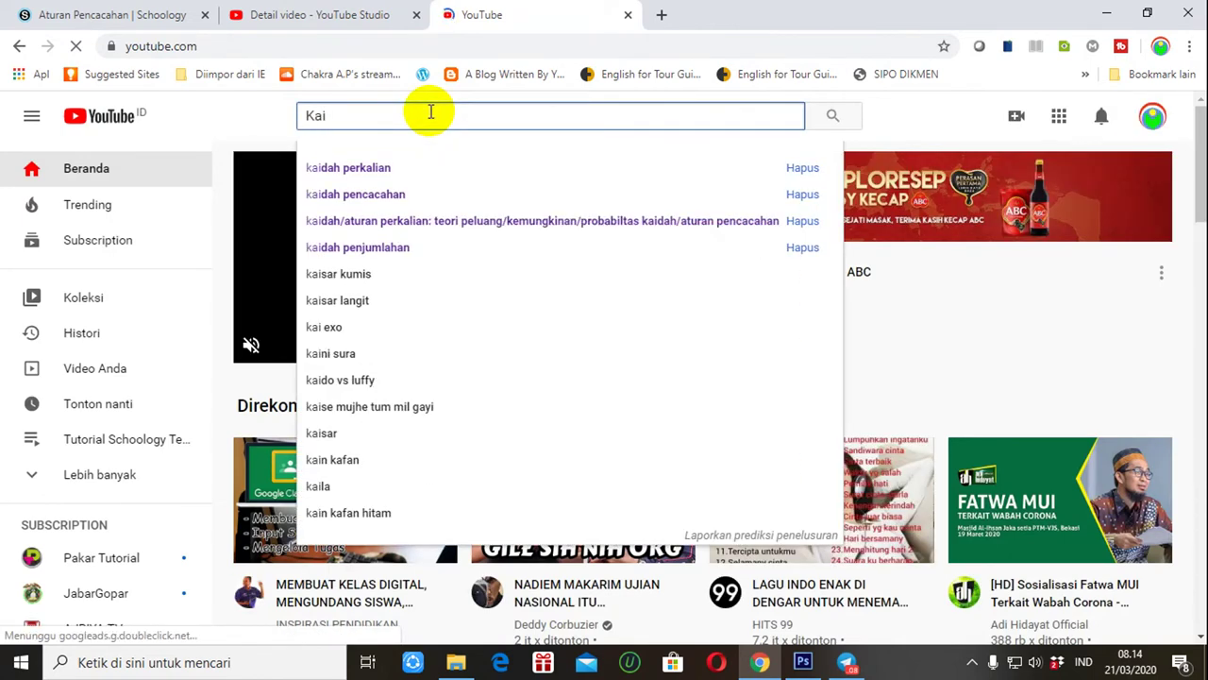
text(dah pe)
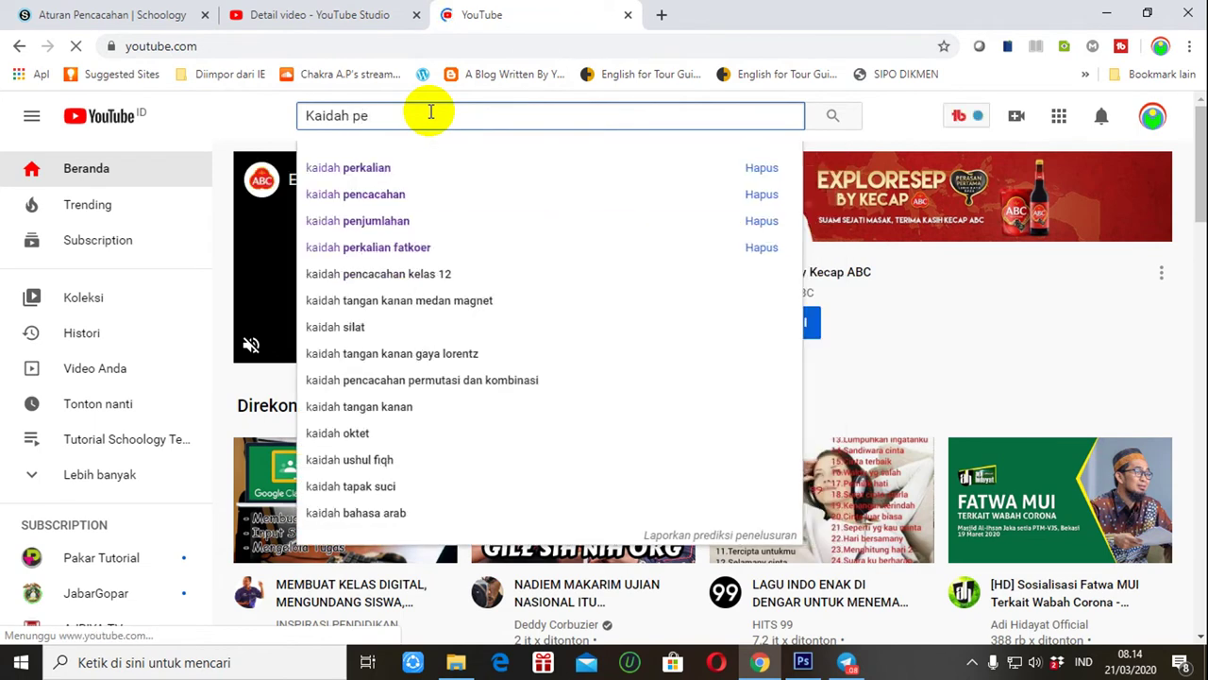
text(njumlahan)
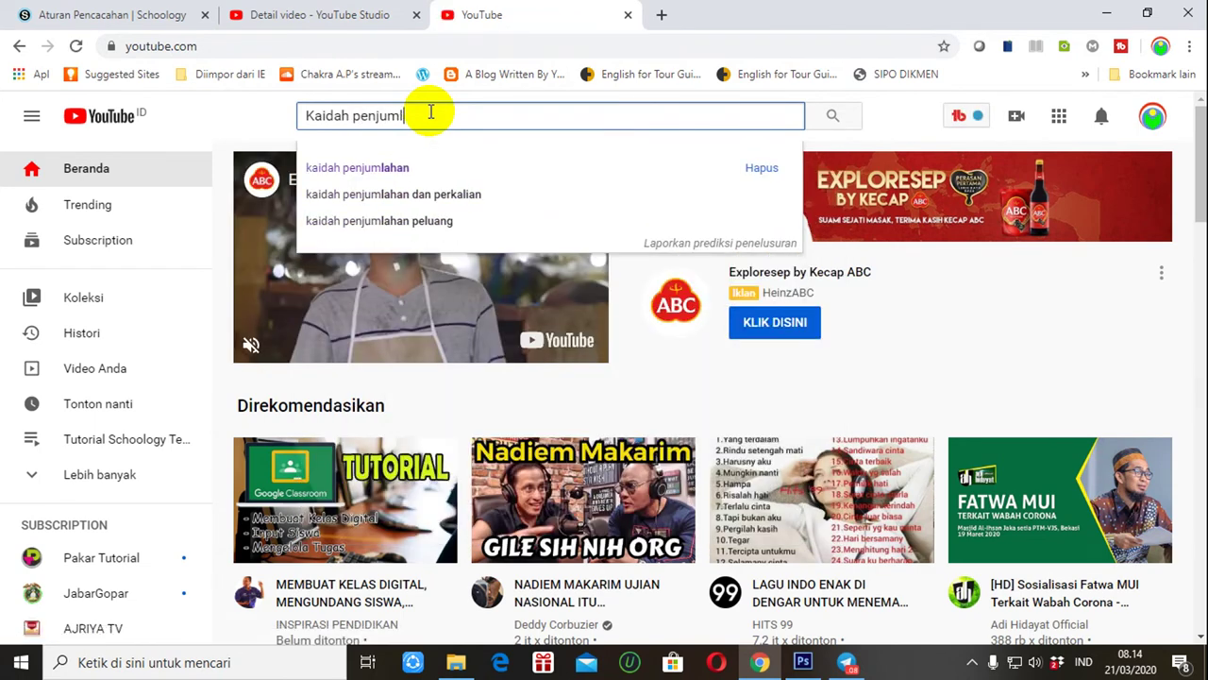
key(Return)
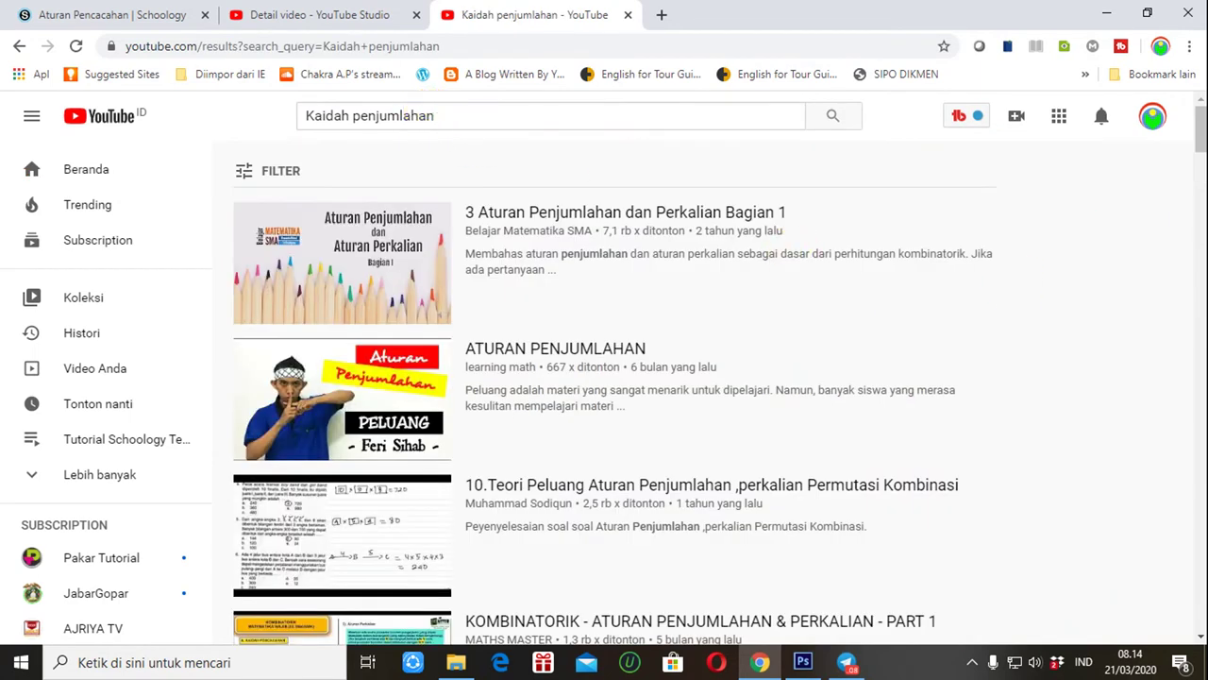
Step: Open the Sahabat Pembelajar video "KAIDAH/ATURAN PENJUMLAHAN: Teori Peluang/Kemungkinan/Probabilitas" and copy its URL
scroll(1199, 128, down, 9)
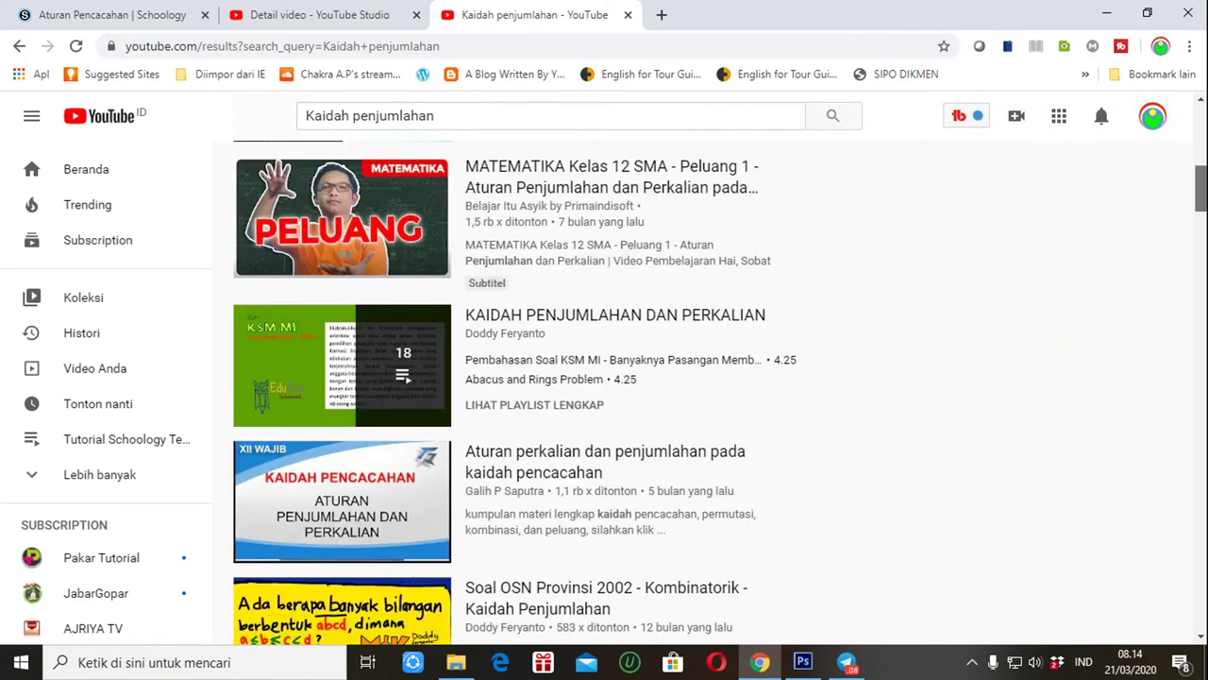
scroll(746, 324, down, 4)
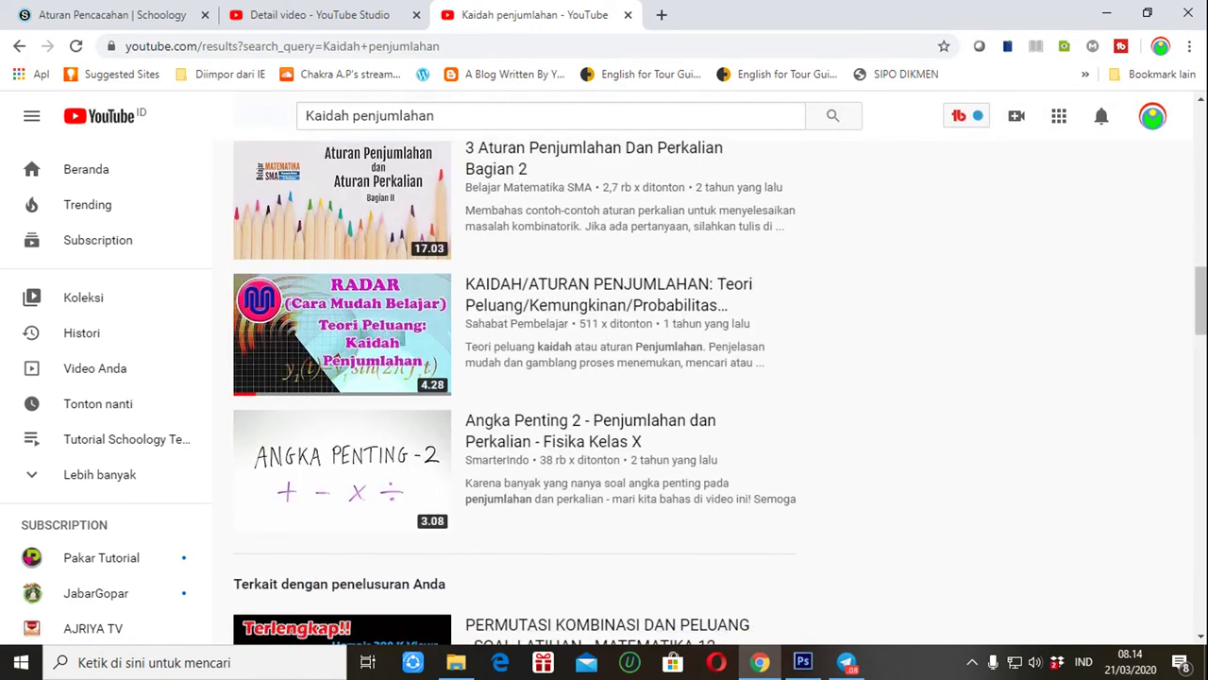
click(607, 295)
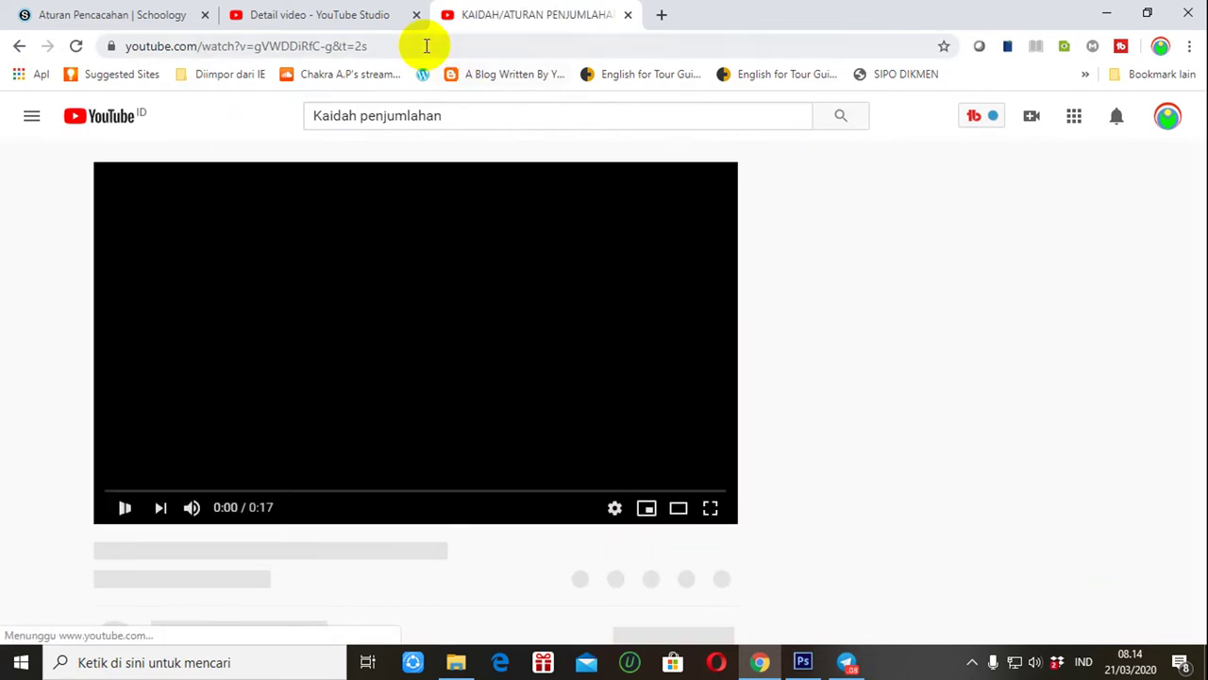
click(413, 42)
key(ctrl+c)
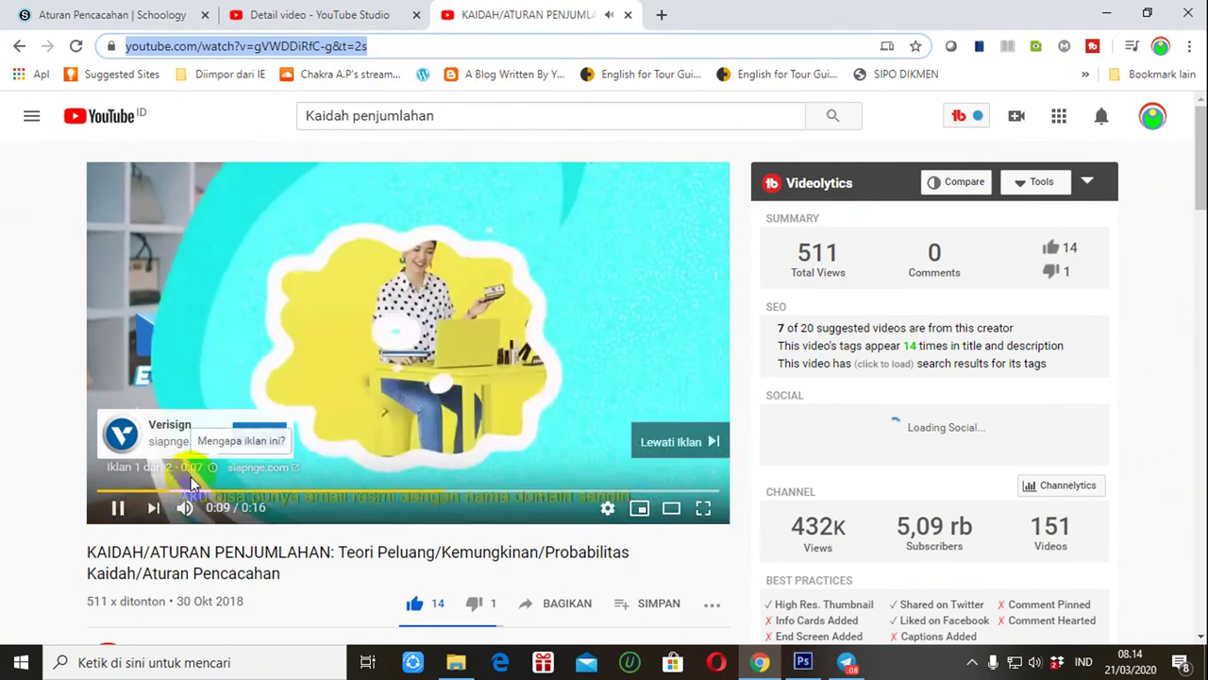
Step: Pause the YouTube playback and switch back to the Add Link form in Schoology
click(117, 507)
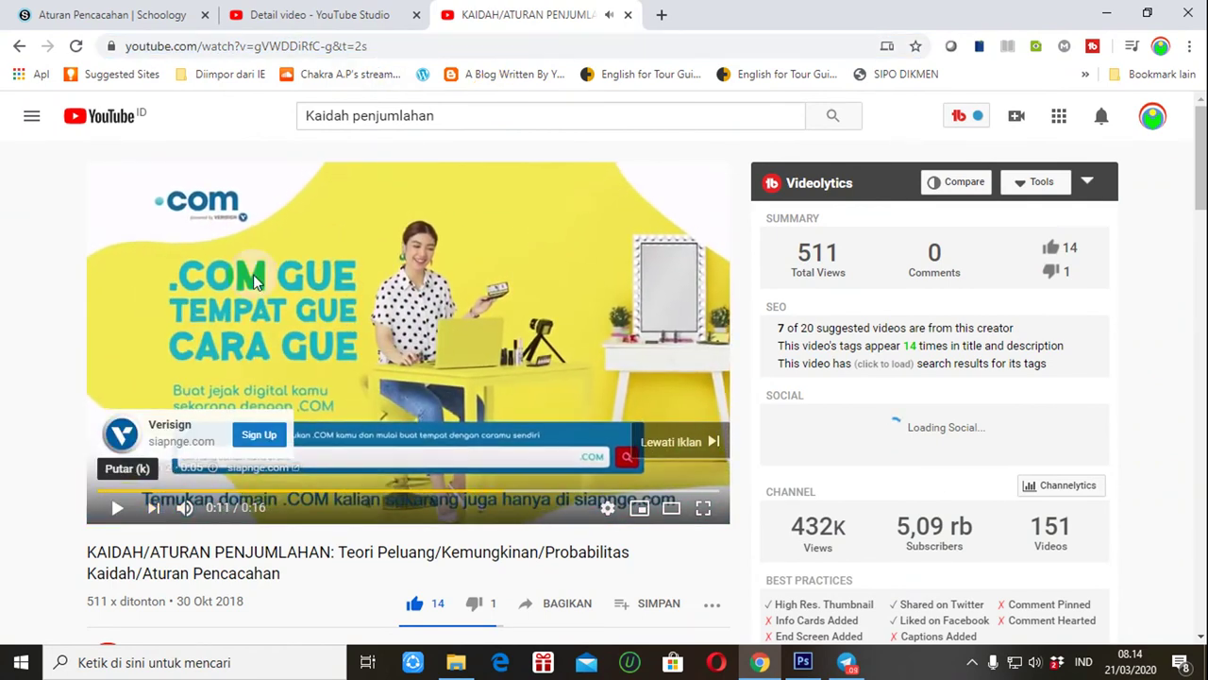
click(346, 17)
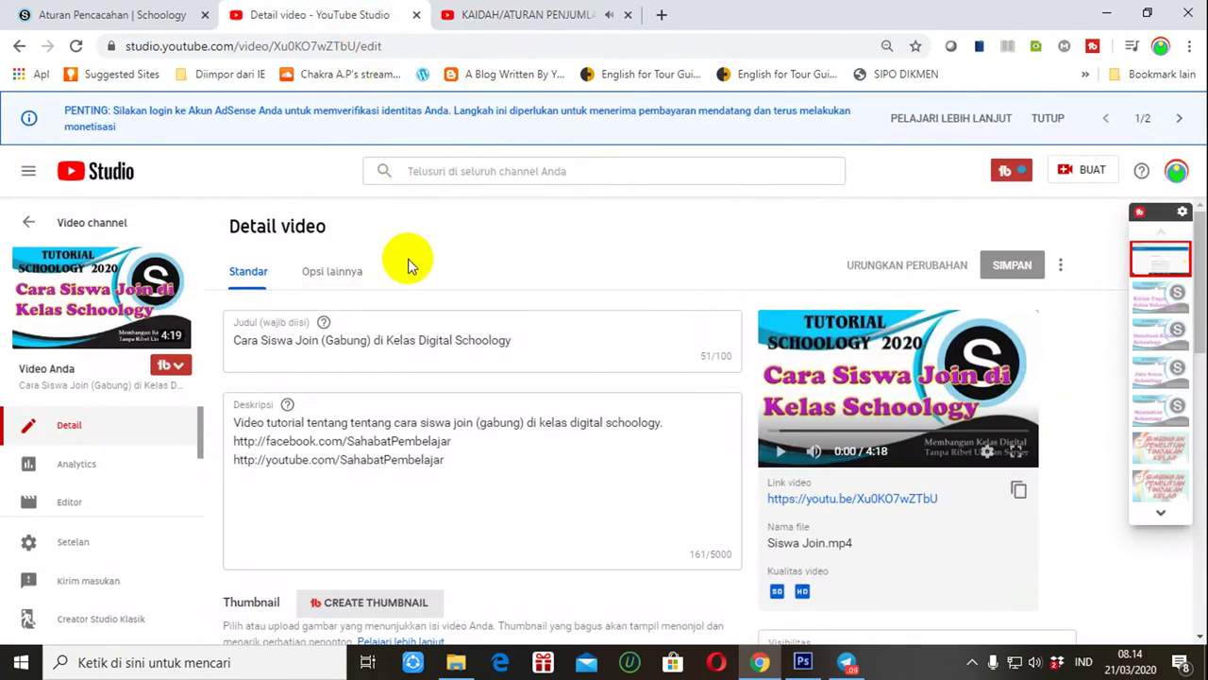
click(148, 14)
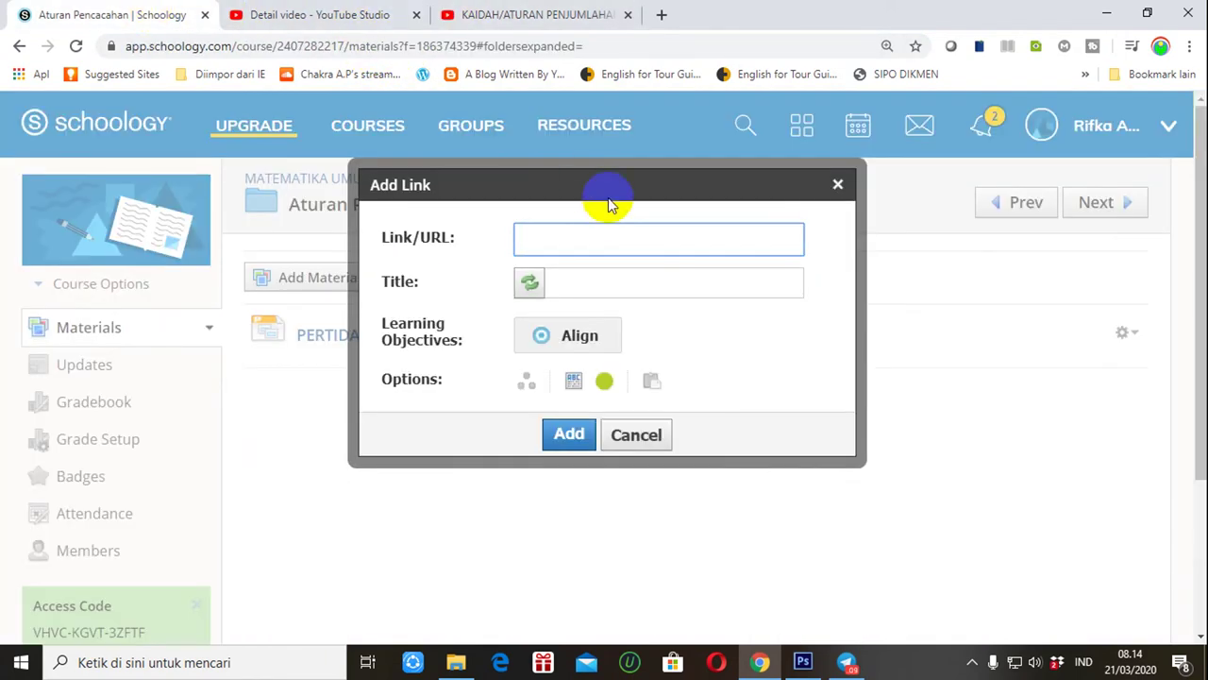
Step: Add the copied YouTube video URL to the folder as a link titled "Aturan Penjumlahan"
key(ctrl+v)
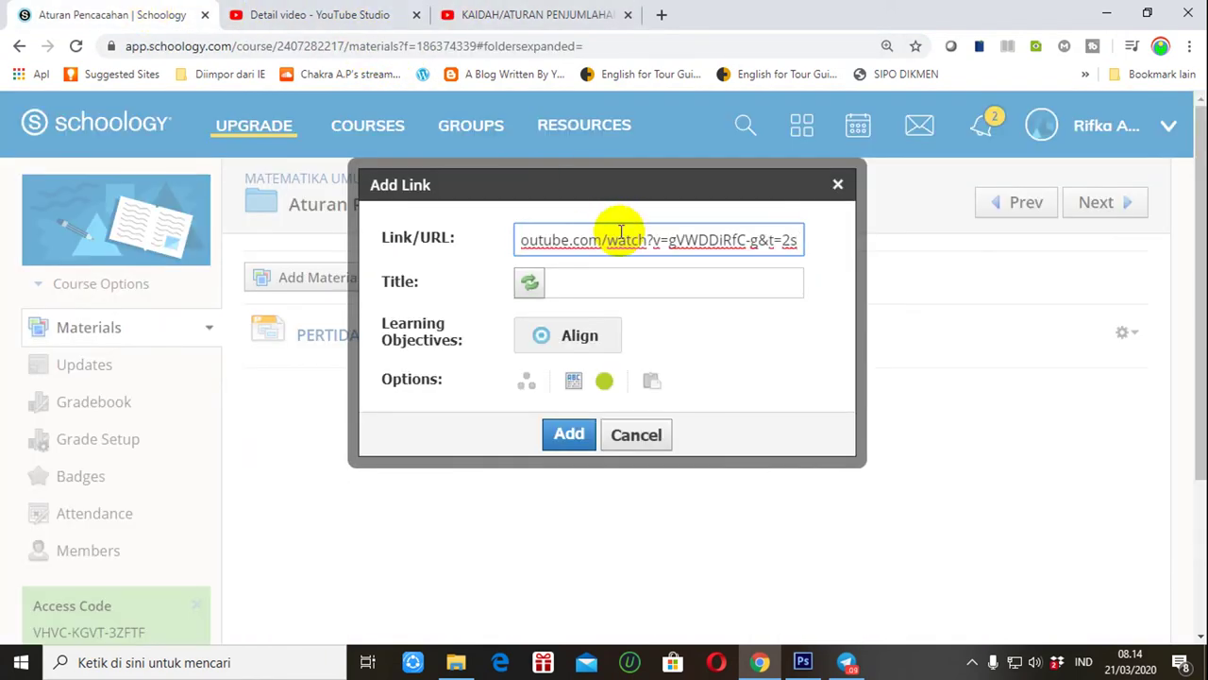
click(597, 280)
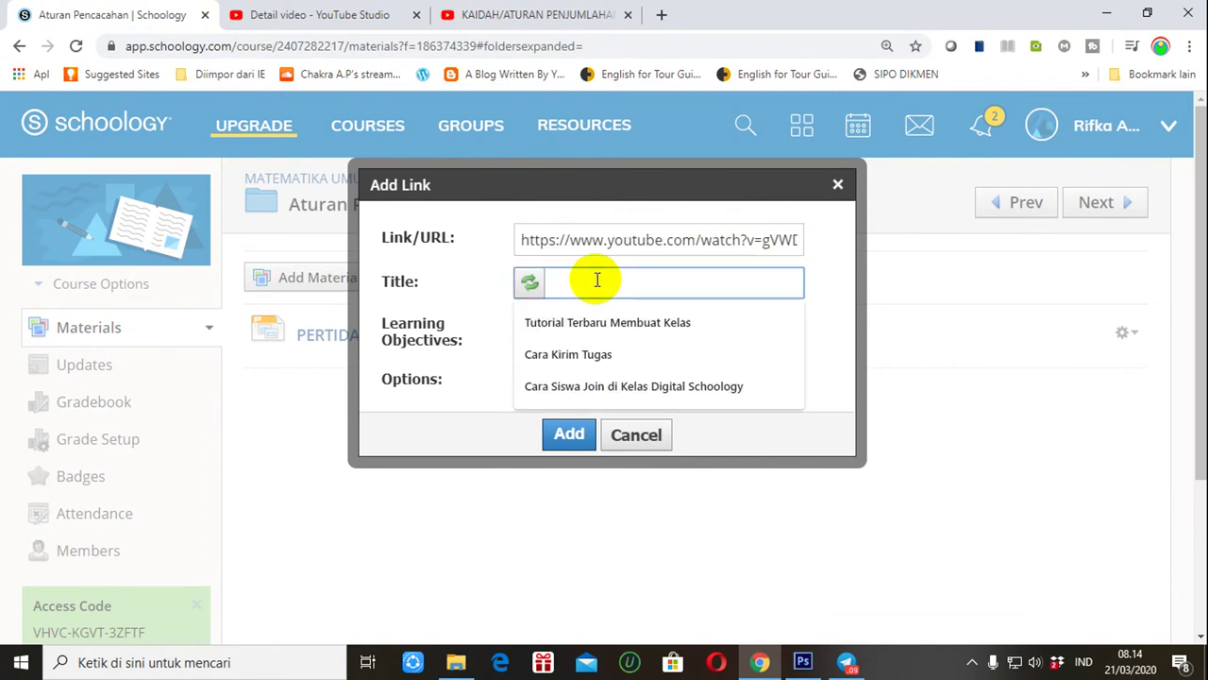
text(Aturan Penjumlahan)
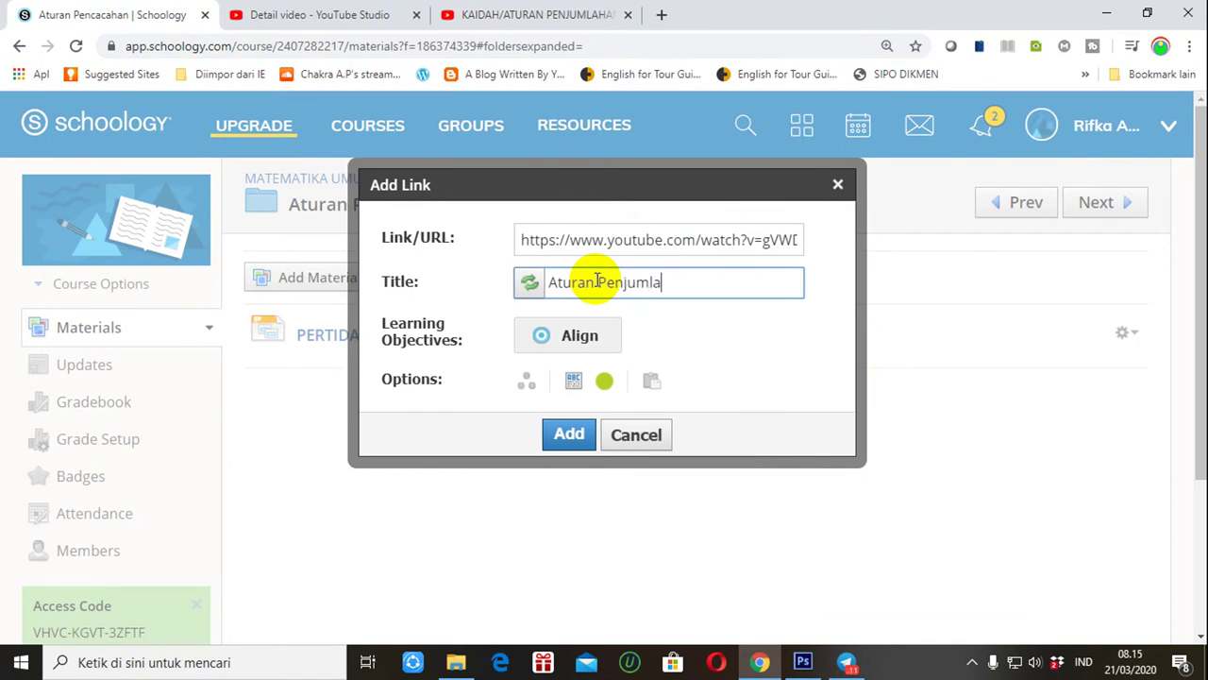
click(567, 434)
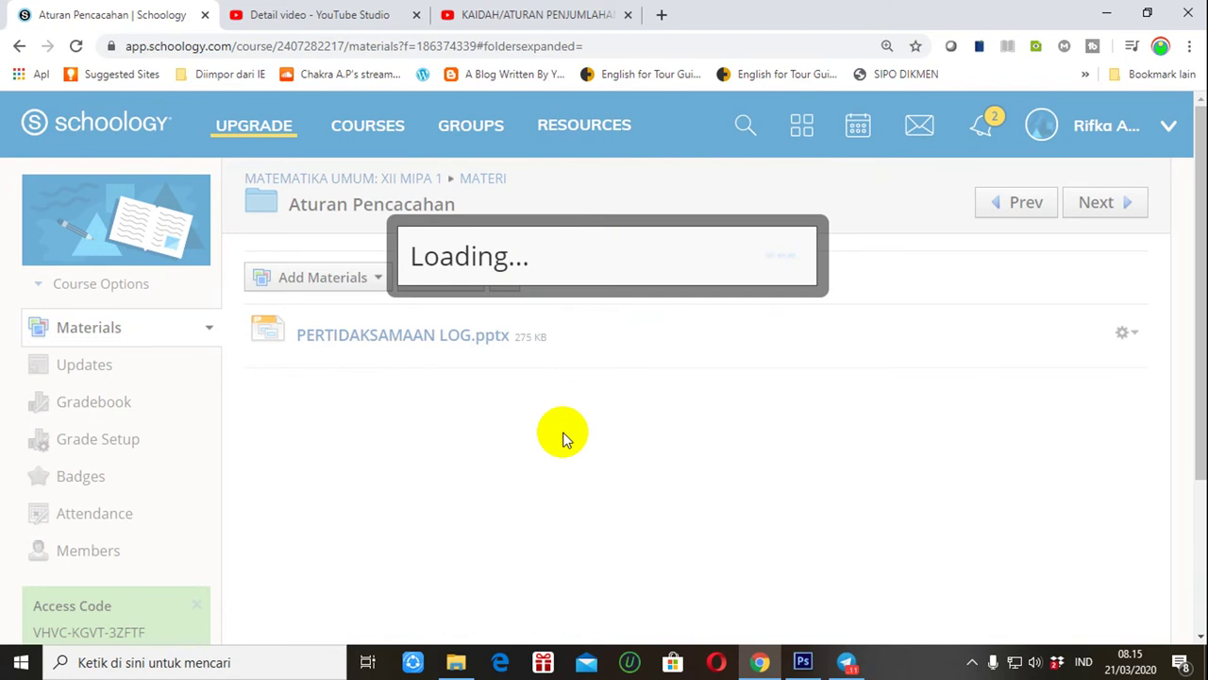